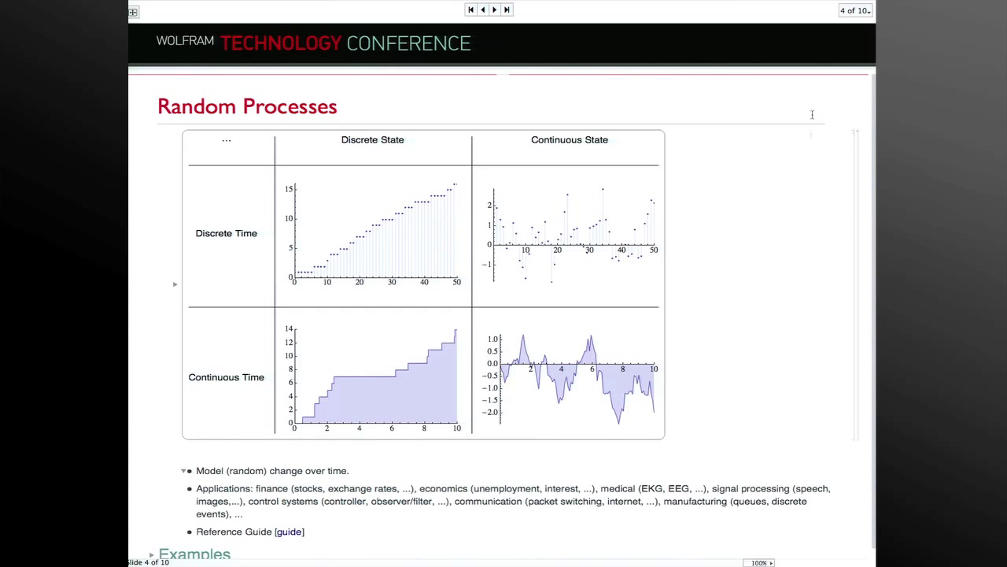
- Open the Random Processes reference guide from the link on slide 4
scroll(812, 468, "down", 1)
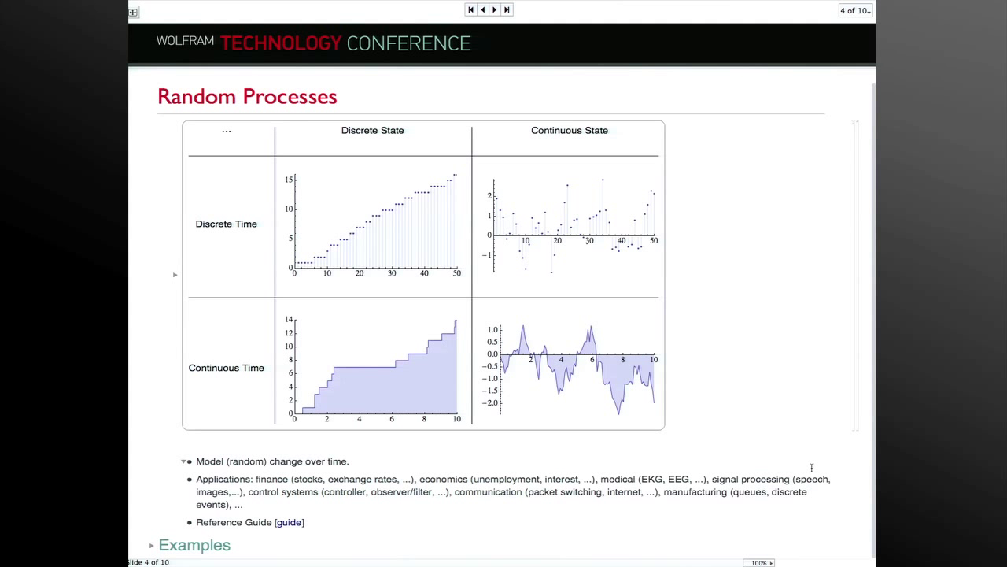
left_click(288, 522)
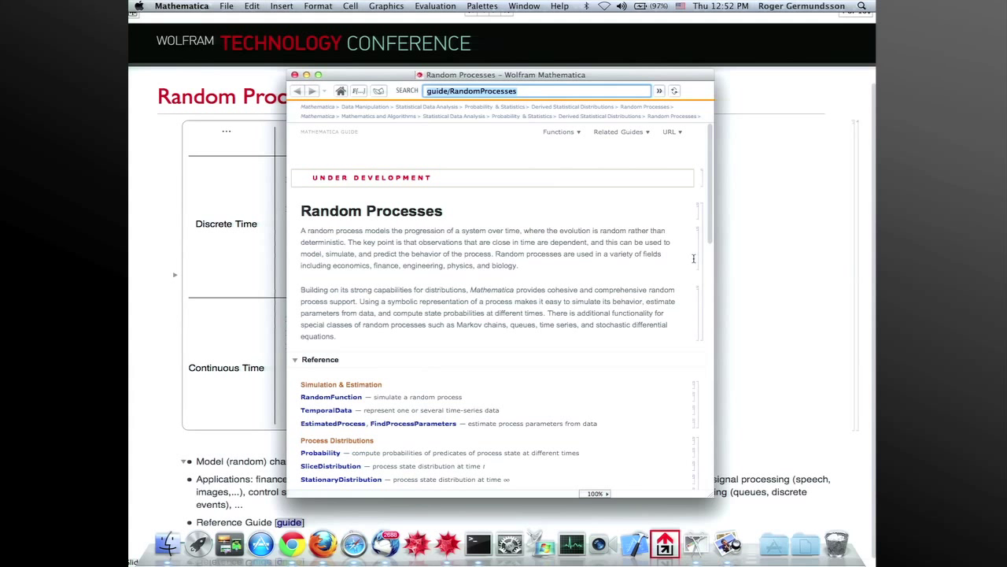
scroll(708, 221, "down", 3)
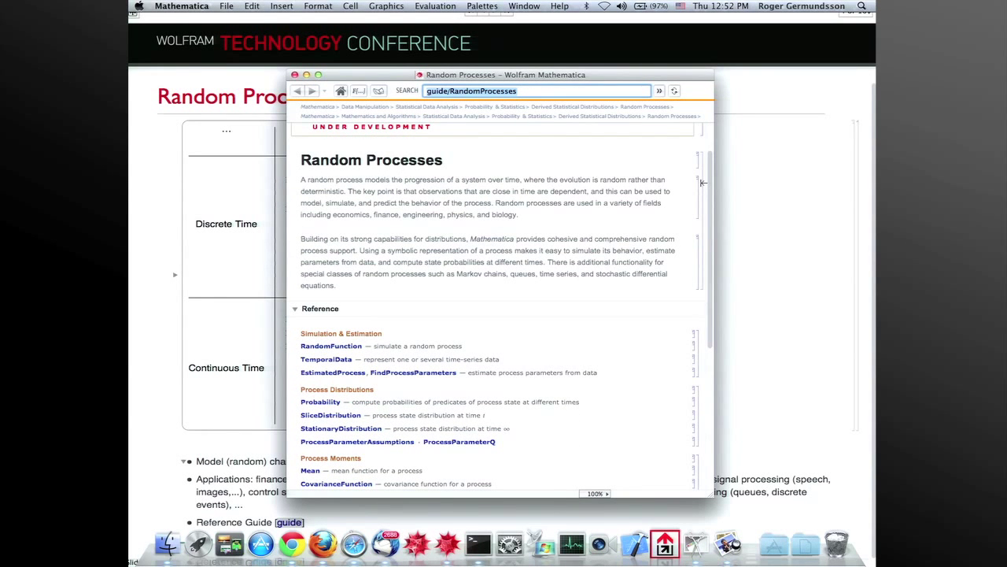
scroll(703, 182, "down", 5)
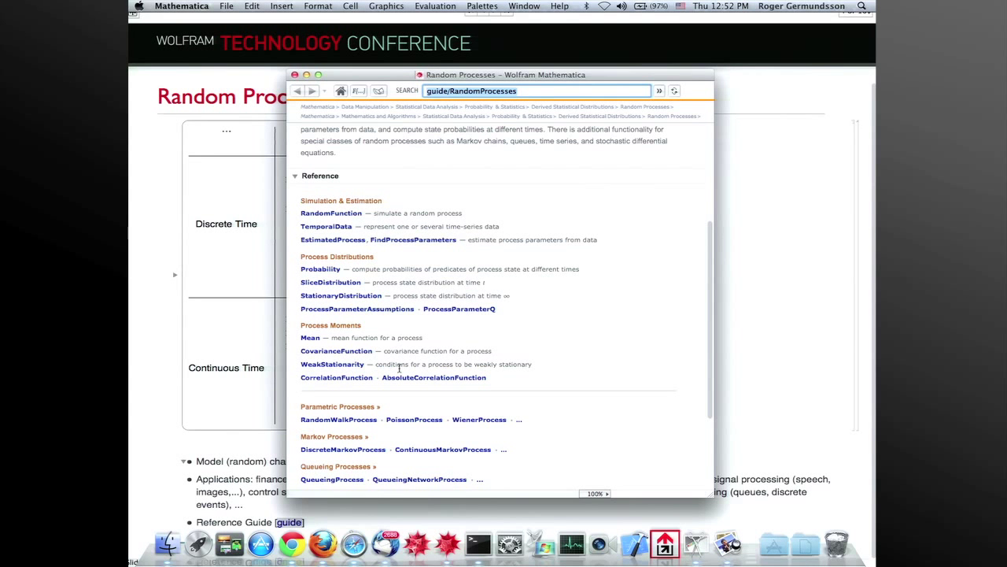
scroll(399, 367, "down", 5)
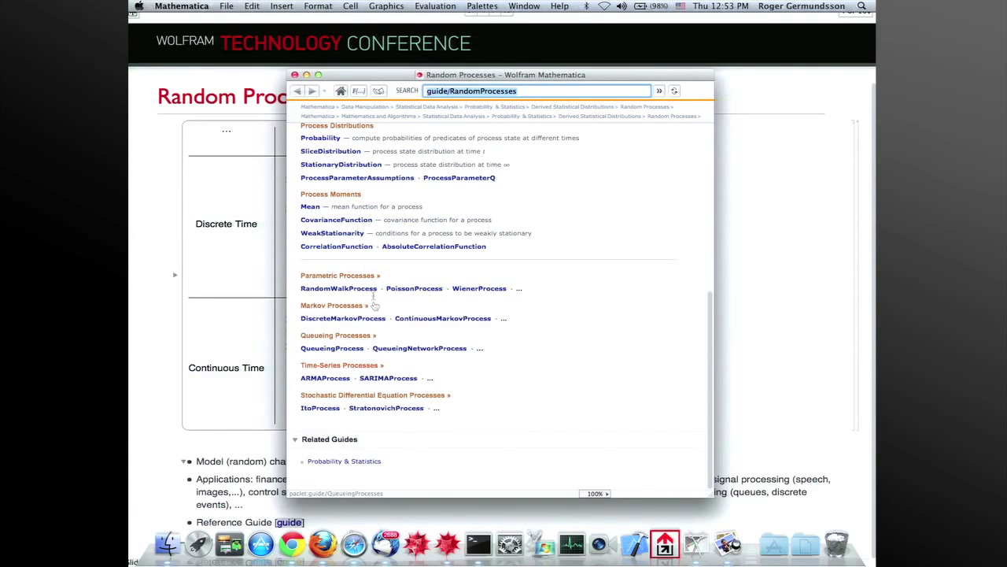
scroll(376, 309, "up", 15)
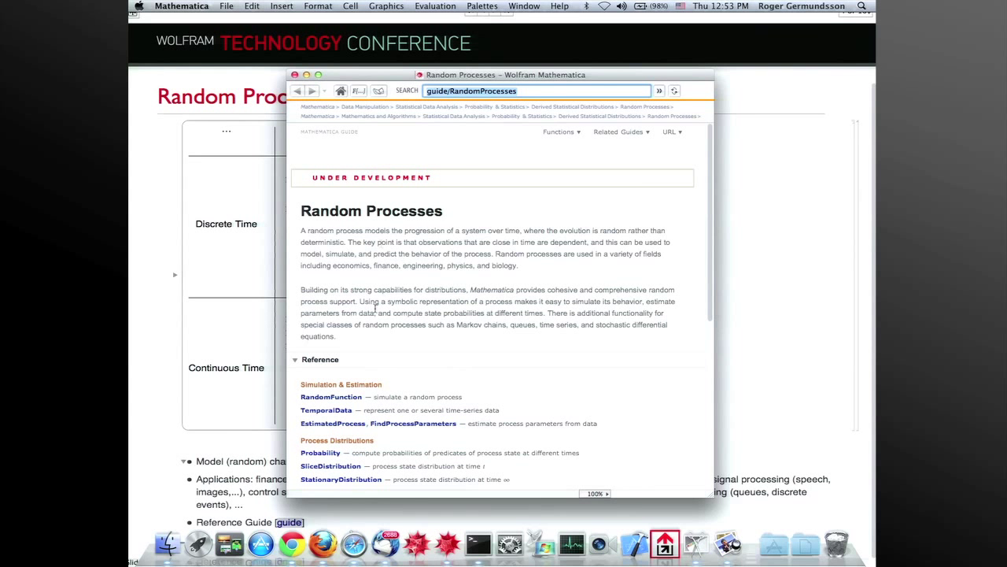
left_click(294, 75)
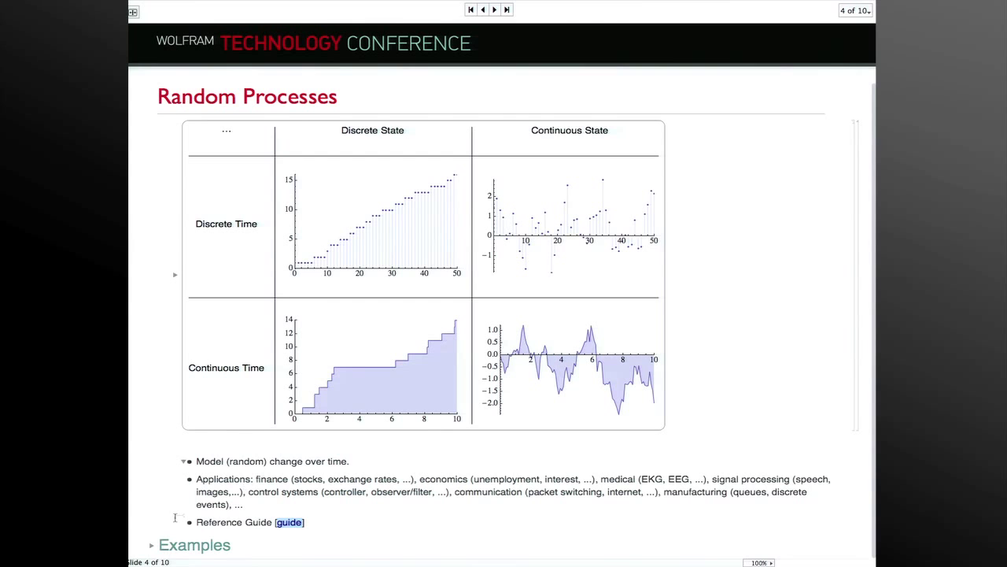
- Expand the Examples section and highlight Ω, S and T in the random variable and function definitions
left_click(152, 550)
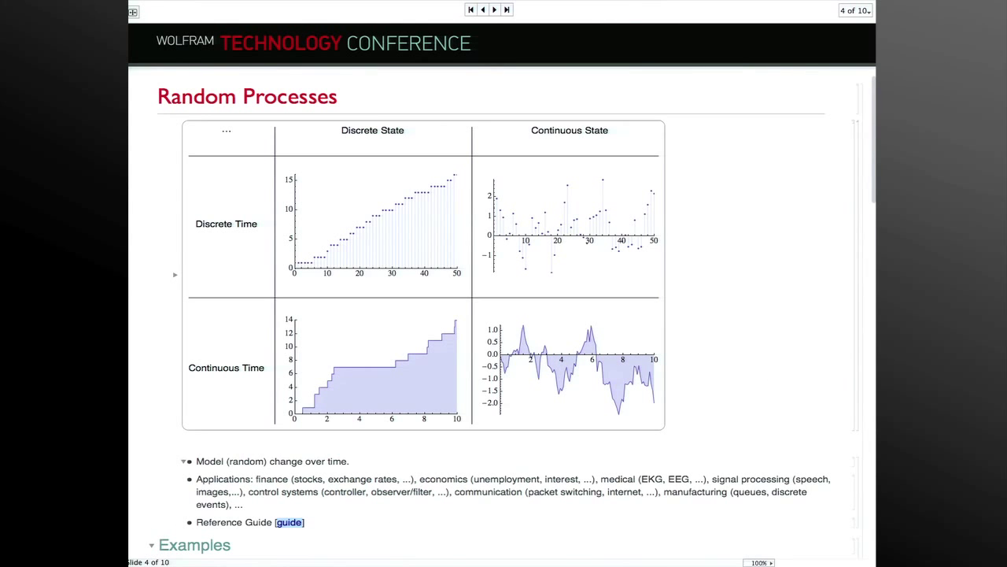
scroll(874, 176, "down", 10)
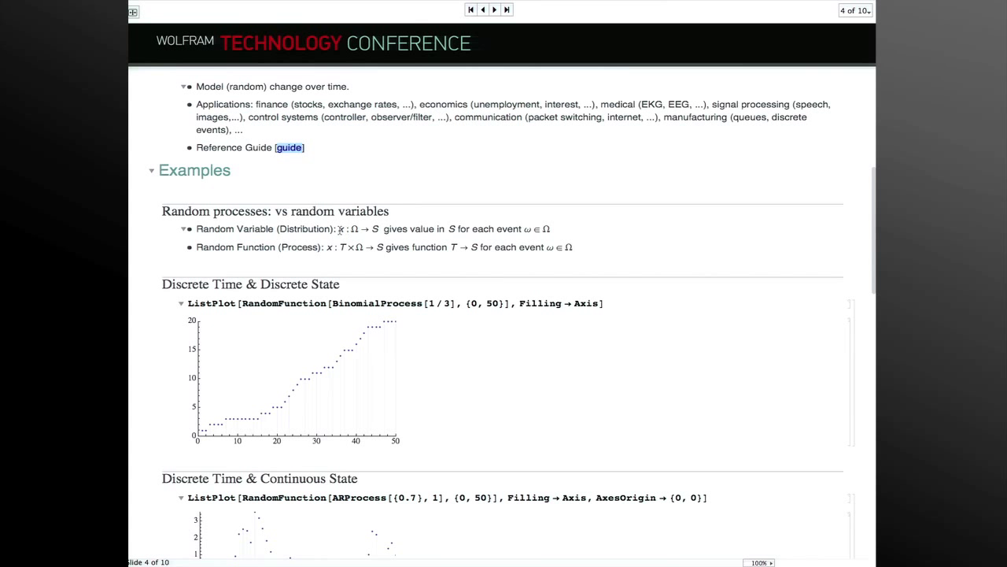
left_click(354, 229)
left_click(375, 229)
left_click(342, 249)
double_click(342, 249)
left_click(375, 228)
- Evaluate RandomFunction[BinomialProcess[1/3], {0, 50}] in a temporary cell, then delete it
triple_click(296, 305)
key("super+c")
left_click(343, 295)
key("super+v")
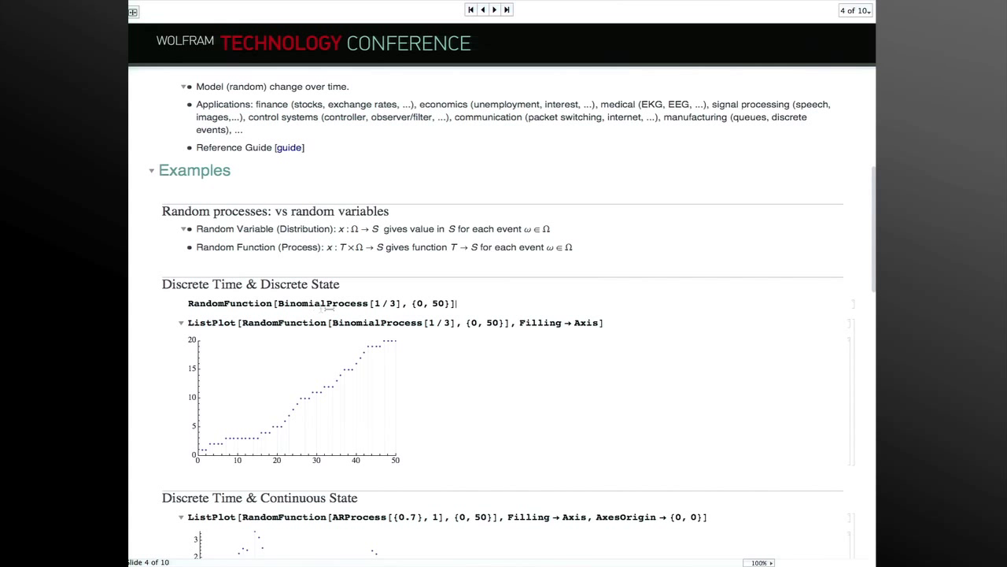
triple_click(331, 303)
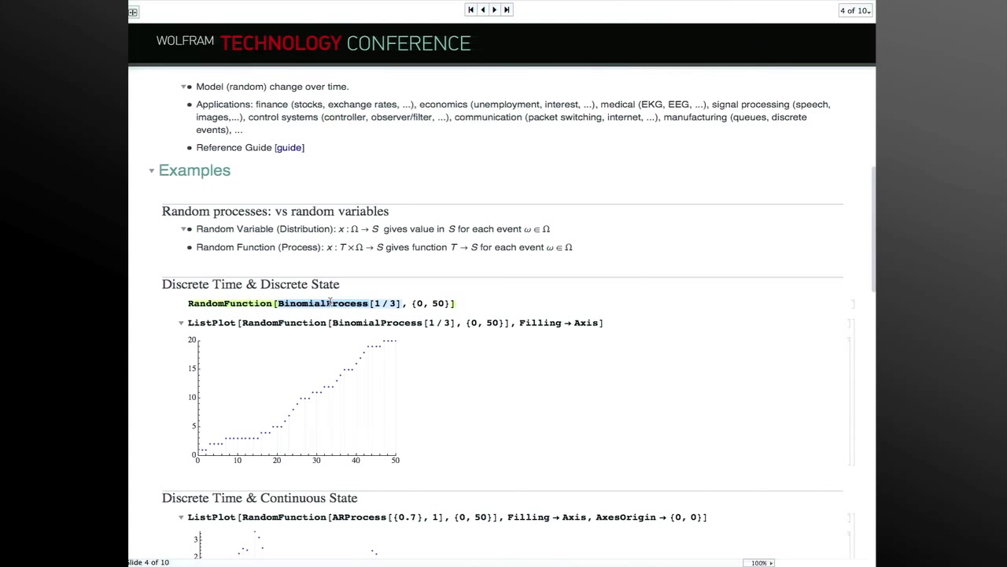
double_click(414, 303)
left_click(462, 303)
key("shift+Return")
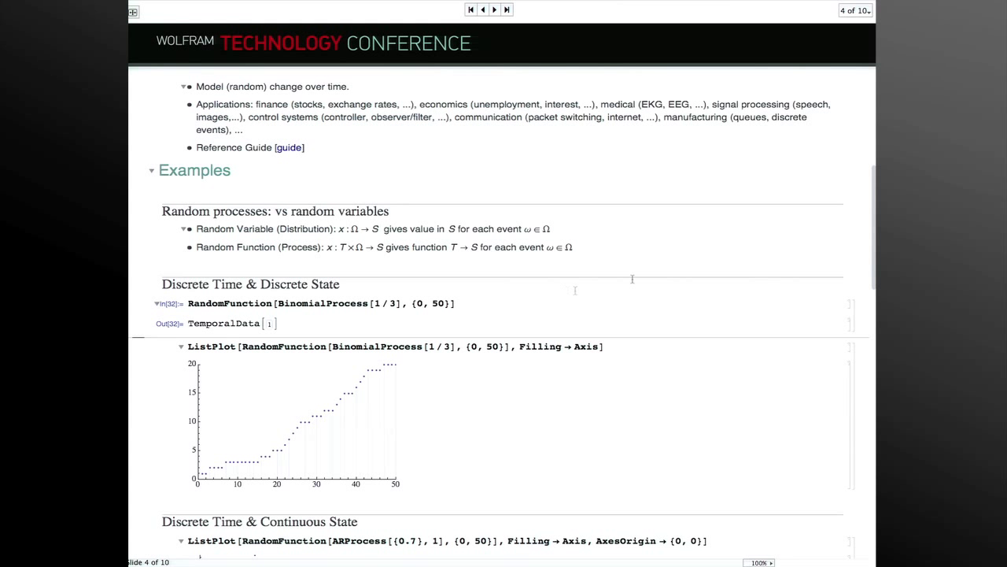
left_click(862, 314)
key("Delete")
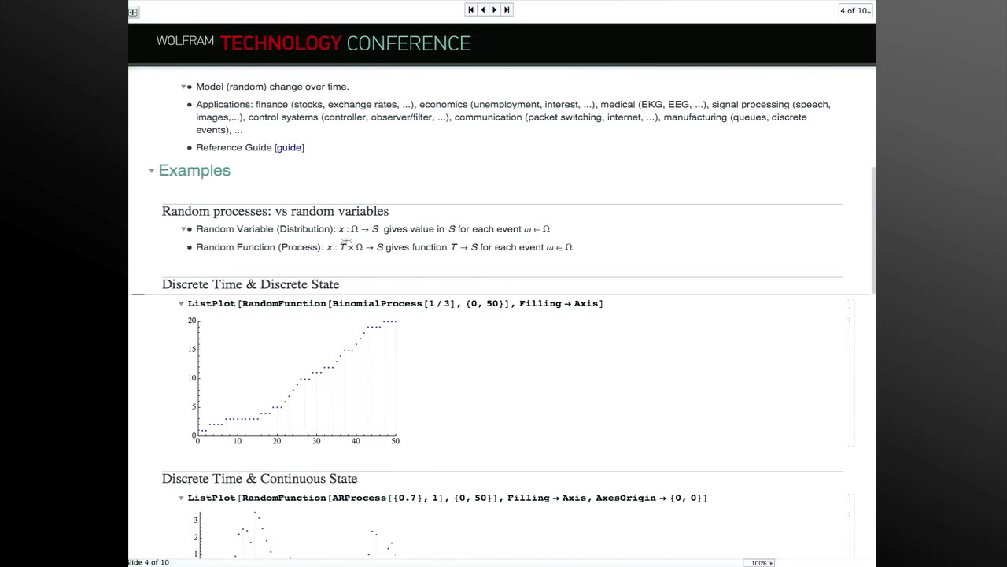
left_click(375, 228)
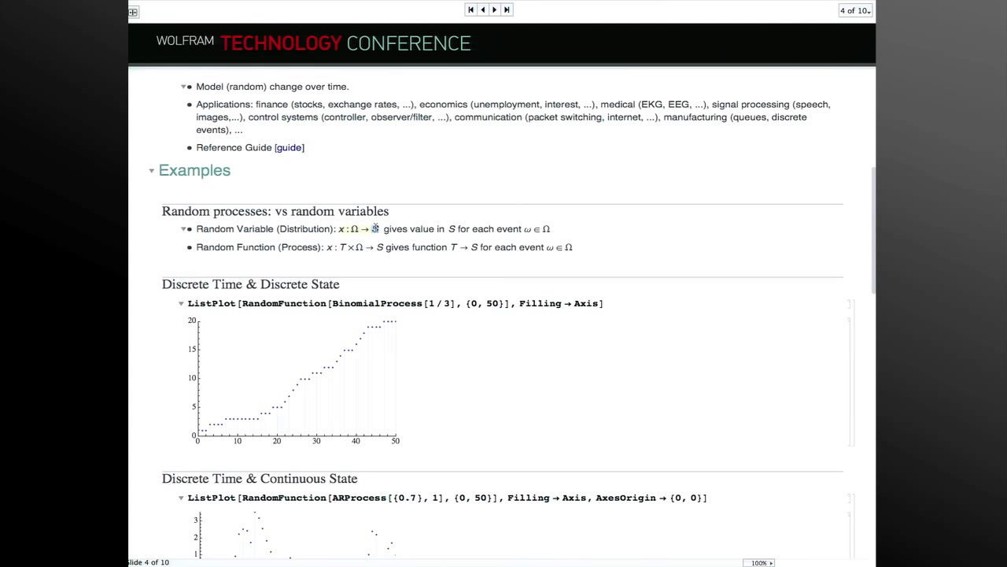
- Highlight S, the mapping x : Ω → S, and T in the definitions
left_click_drag(373, 229, 383, 229)
double_click(375, 228)
double_click(342, 246)
- Re-evaluate the BinomialProcess[1/3] ListPlot to draw a new random path
scroll(602, 274, "down", 5)
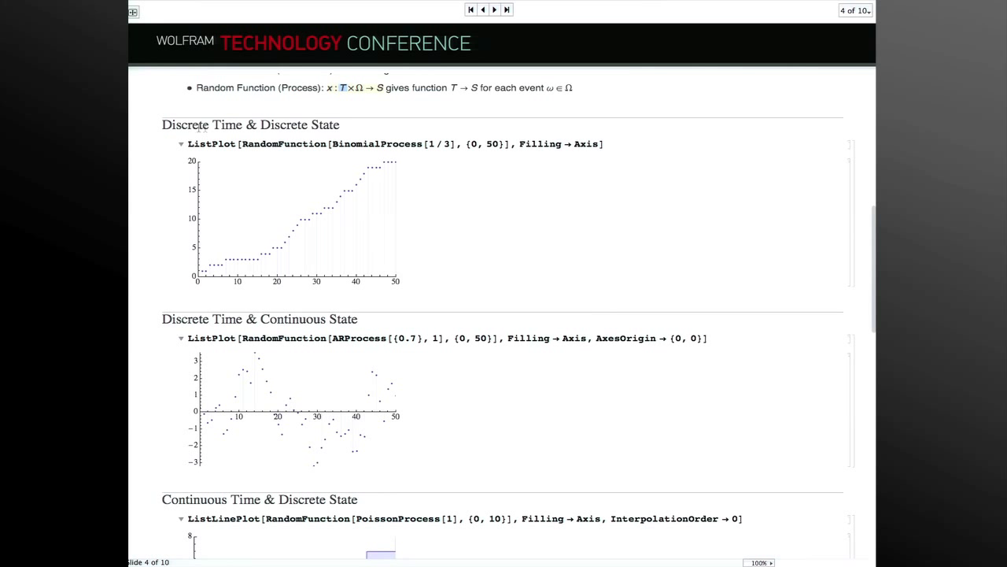
left_click(621, 143)
key("shift+Return")
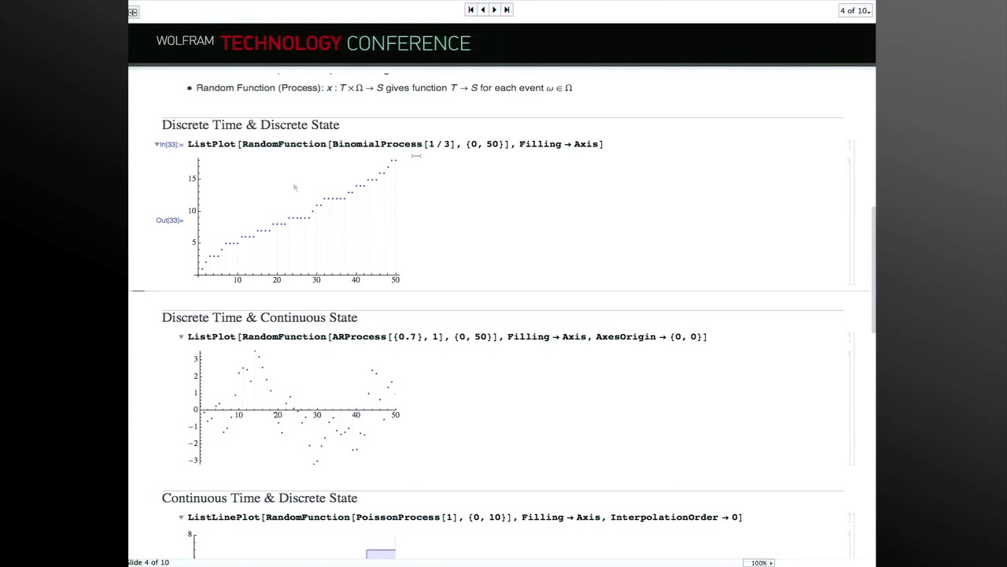
- Re-evaluate the ARProcess[{0.7}, 1] ListPlot for a new random path
scroll(431, 313, "down", 3)
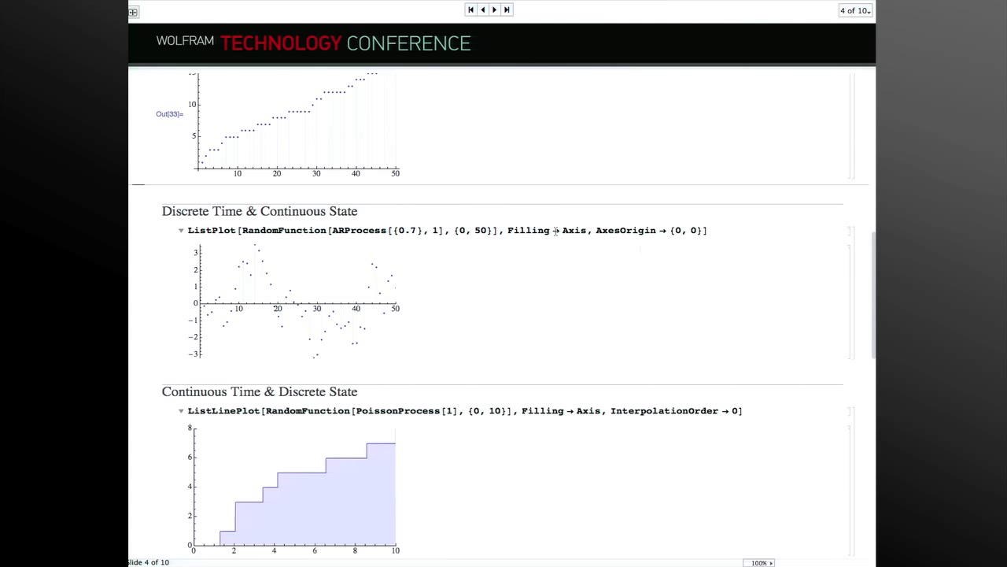
double_click(341, 233)
left_click(341, 233)
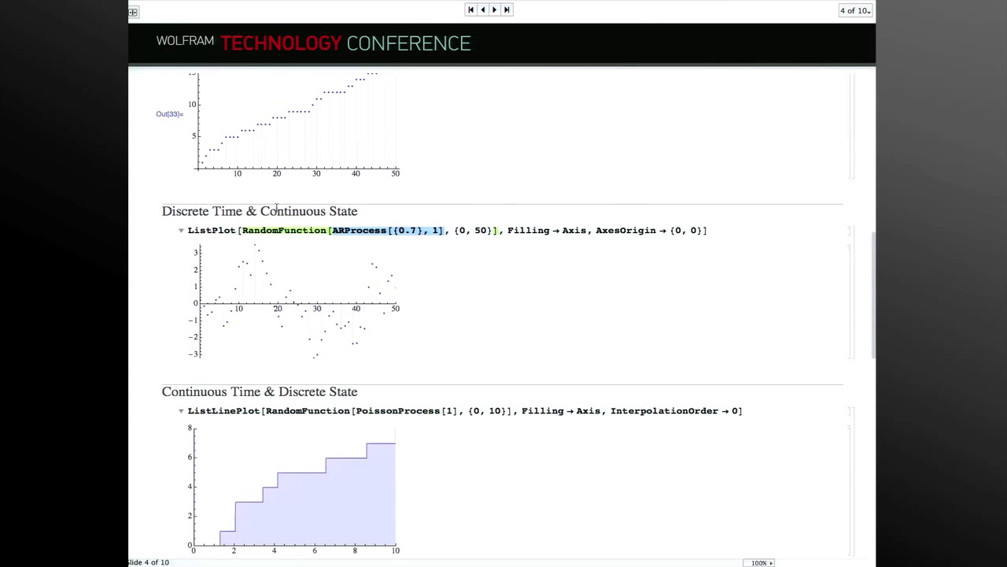
left_click(742, 232)
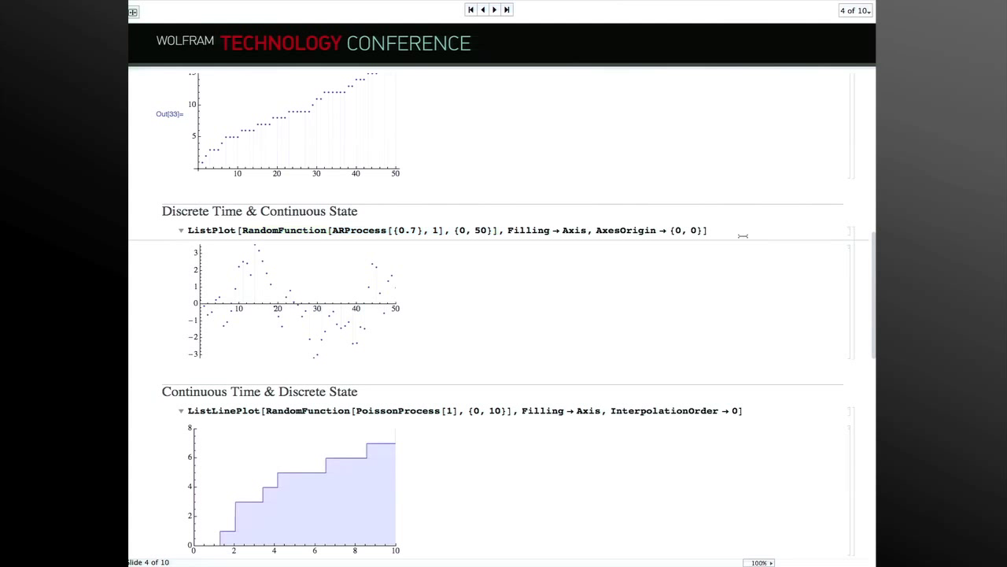
key("shift+Return")
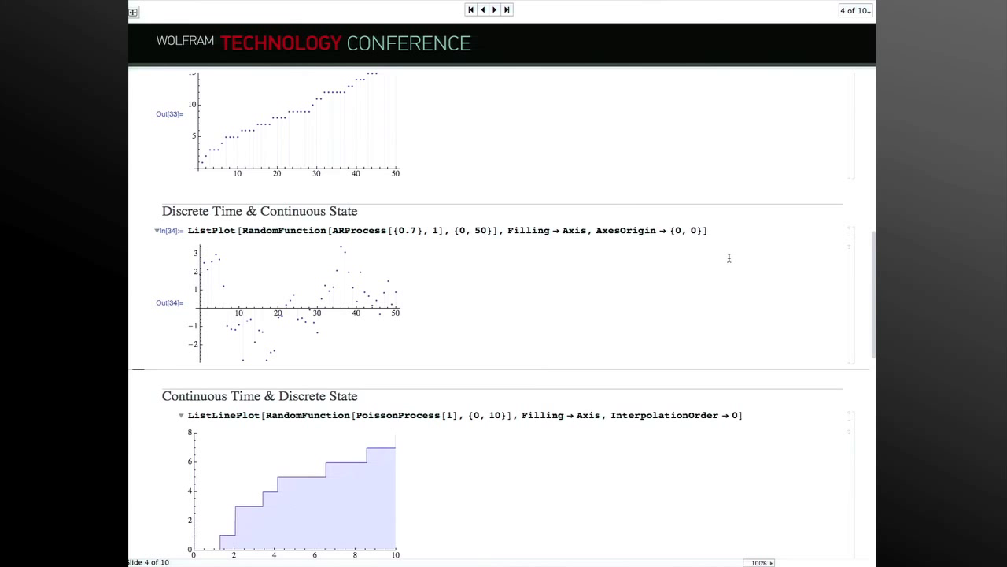
- Re-evaluate the PoissonProcess[1] ListLinePlot for a new step path
scroll(728, 258, "down", 5)
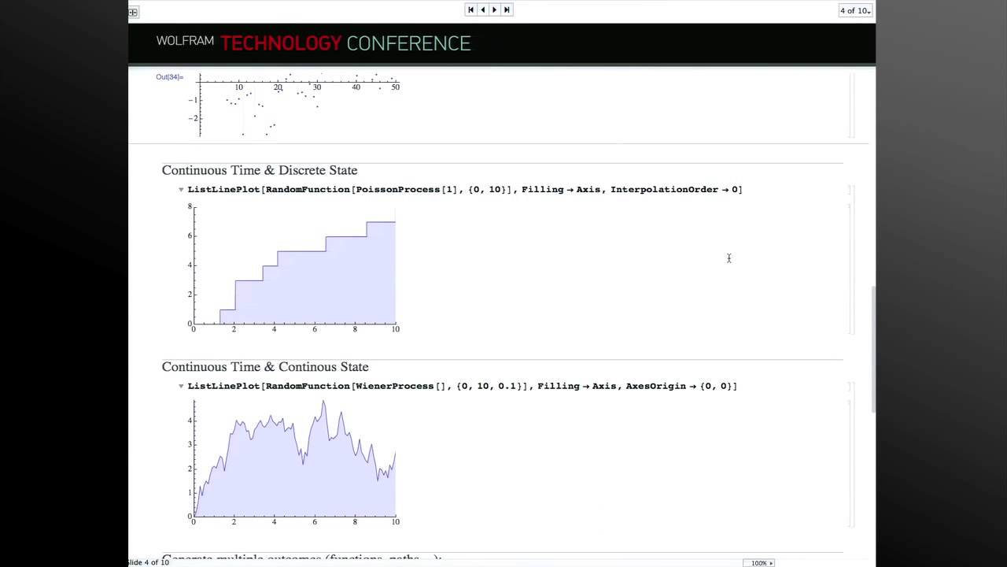
left_click(385, 190)
double_click(385, 190)
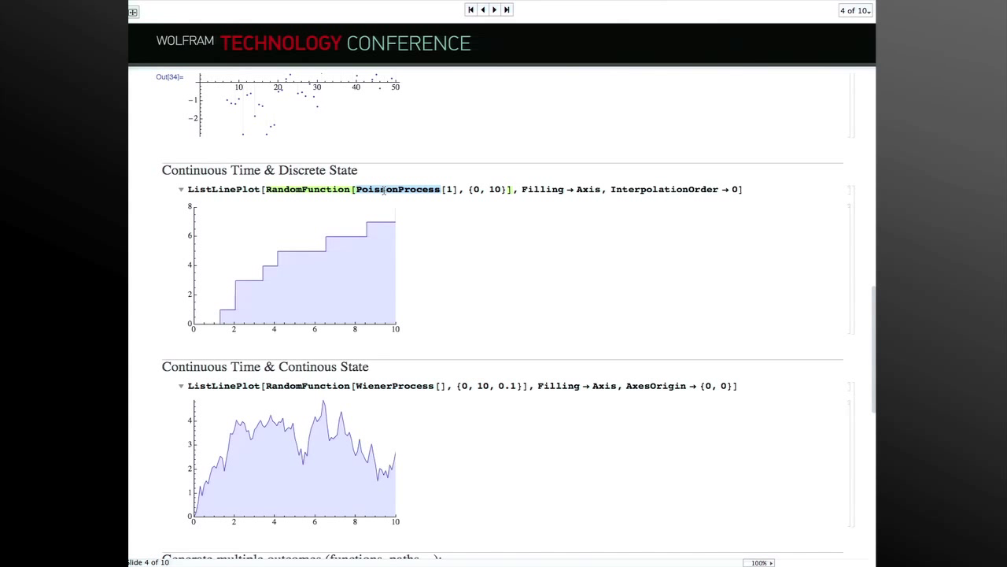
triple_click(384, 190)
left_click(753, 189)
key("shift+Return")
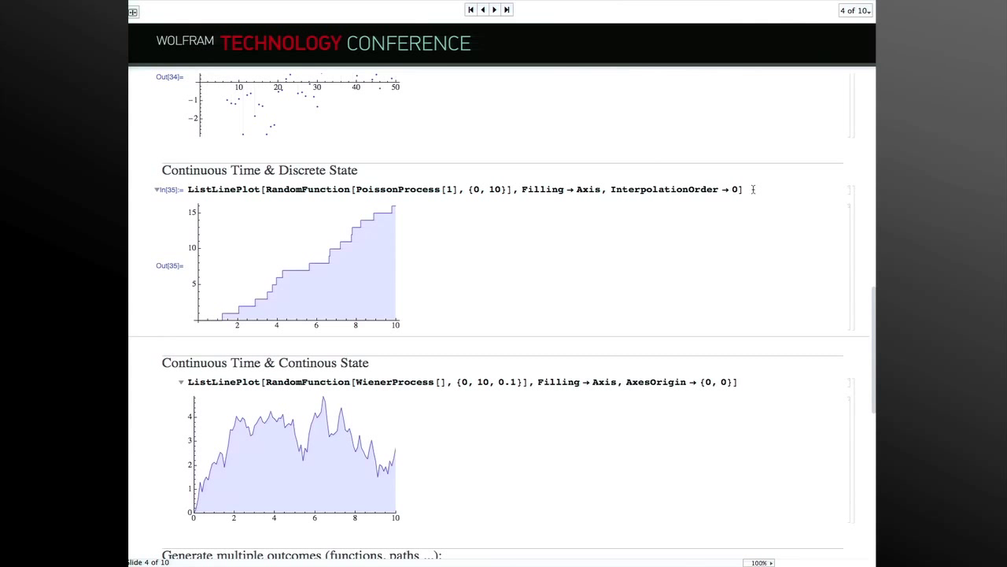
scroll(753, 189, "down", 5)
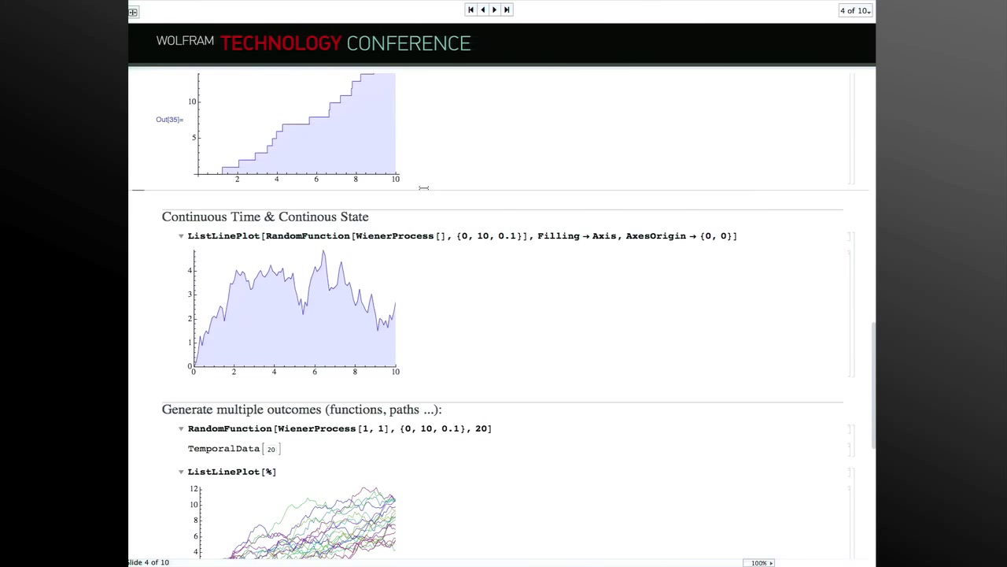
- Re-evaluate the WienerProcess[] ListLinePlot twice to draw new Wiener paths
triple_click(409, 236)
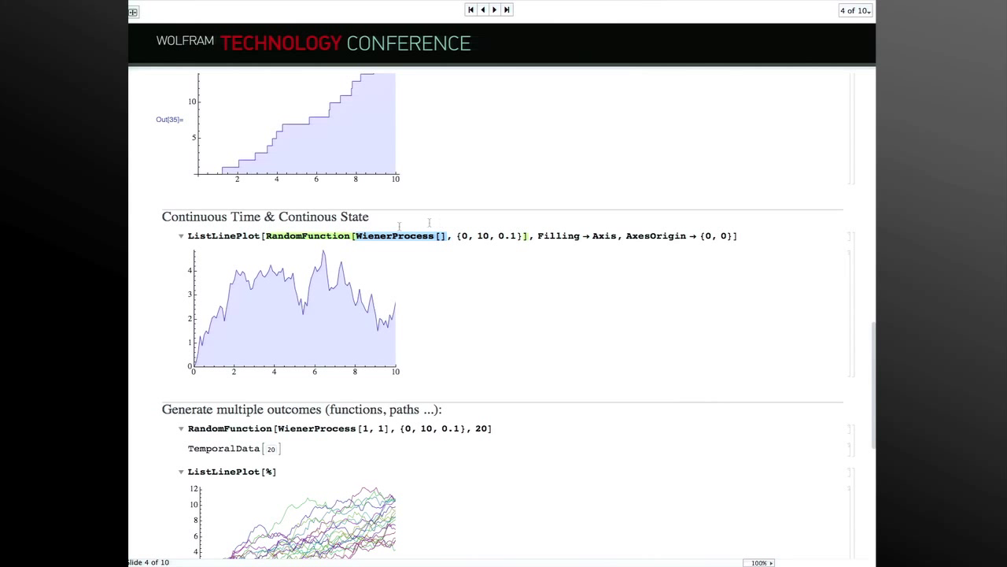
double_click(299, 236)
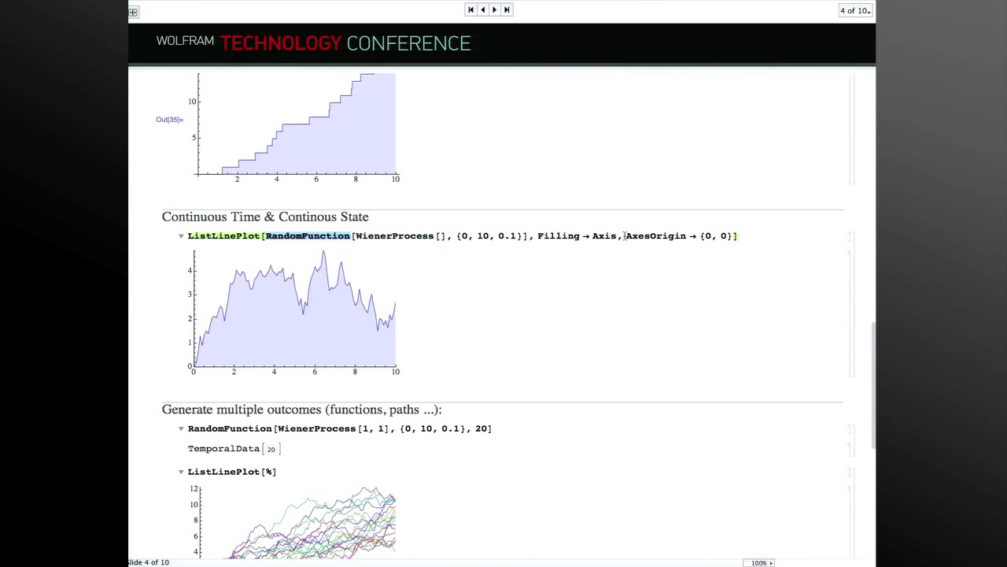
left_click(752, 235)
key("shift+Return")
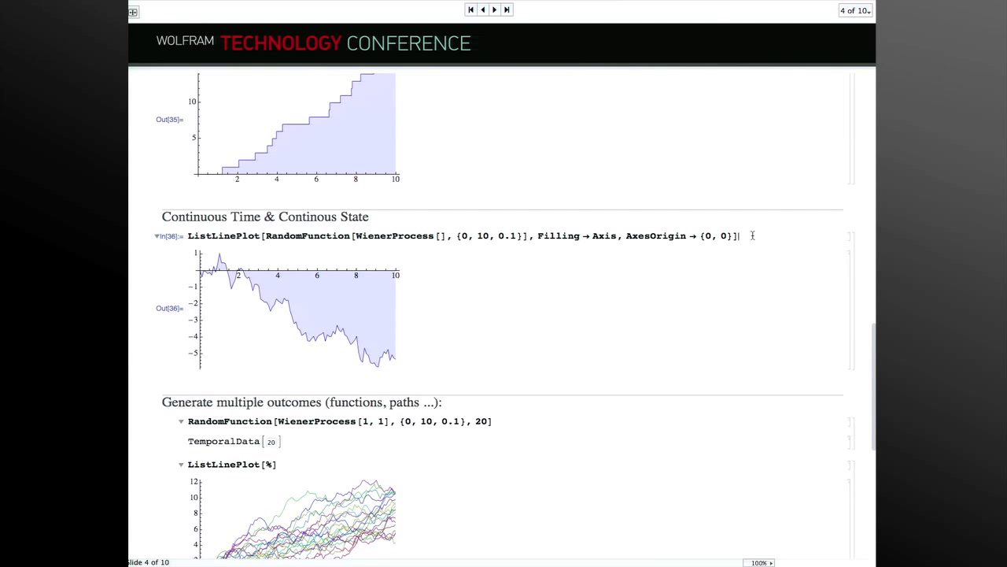
key("shift+Return")
- Regenerate 20 WienerProcess[1, 1] paths over {0, 10, 0.1} and replot them with ListLinePlot[%]
scroll(753, 235, "down", 5)
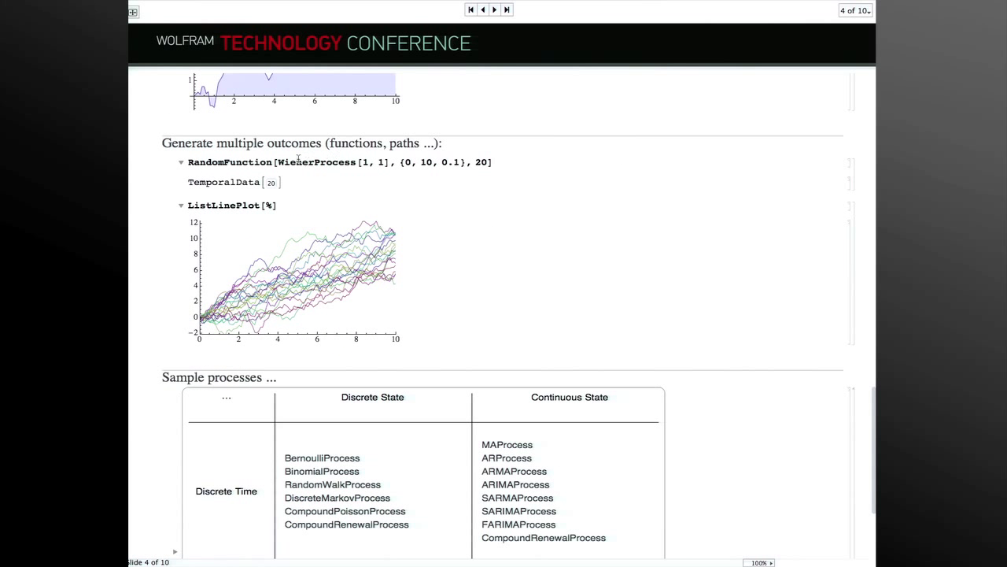
triple_click(265, 161)
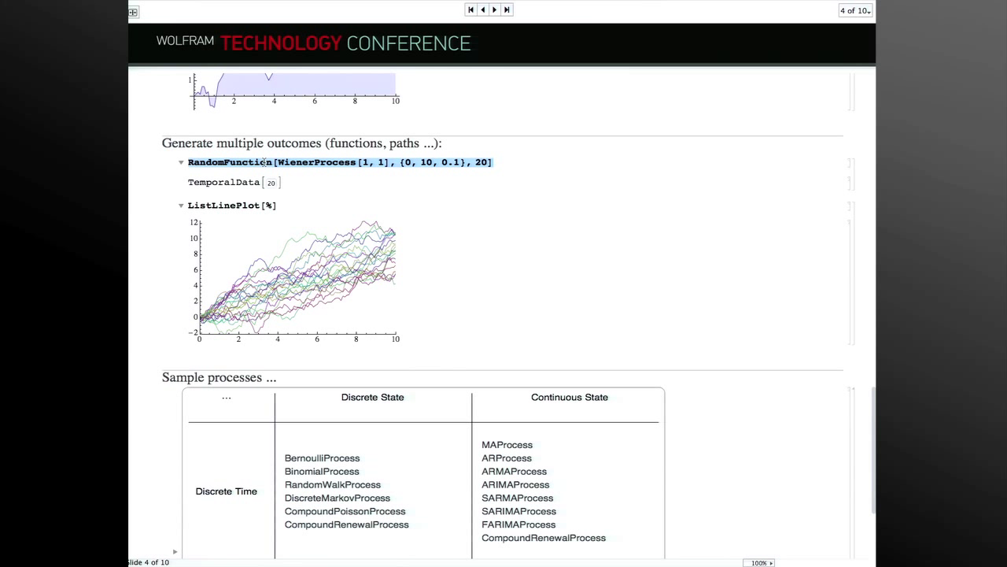
left_click_drag(280, 162, 388, 162)
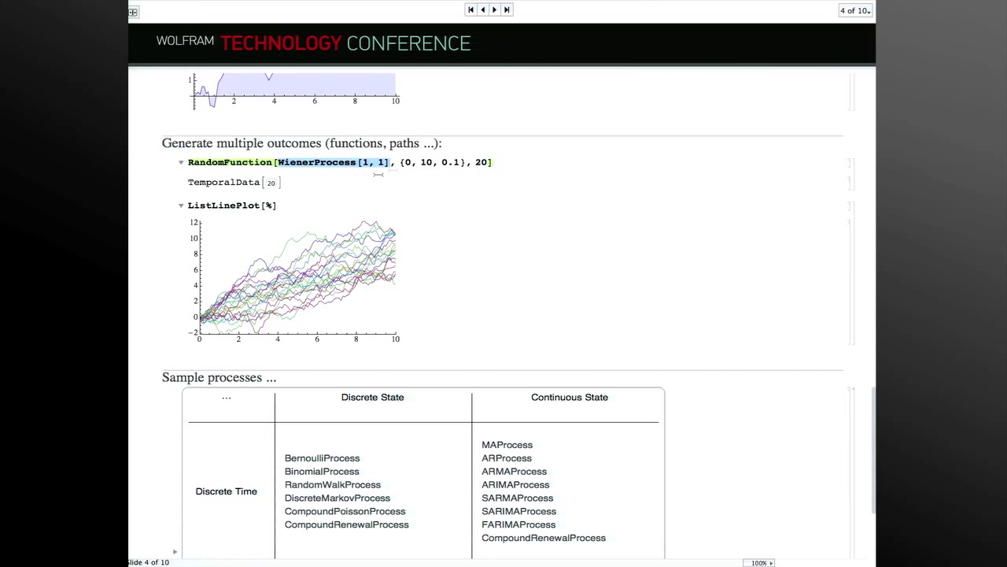
left_click(402, 162)
double_click(402, 161)
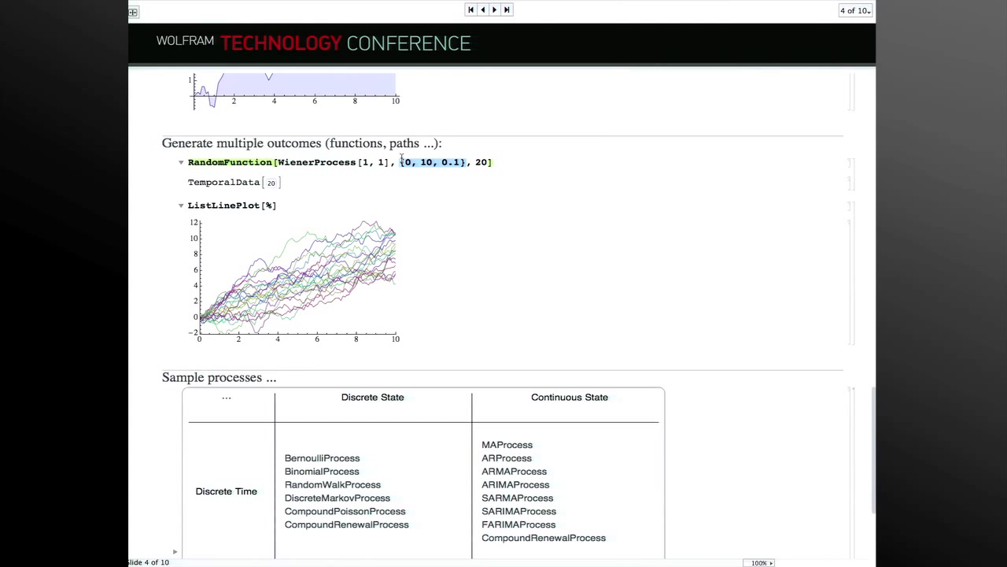
triple_click(480, 161)
left_click(481, 162)
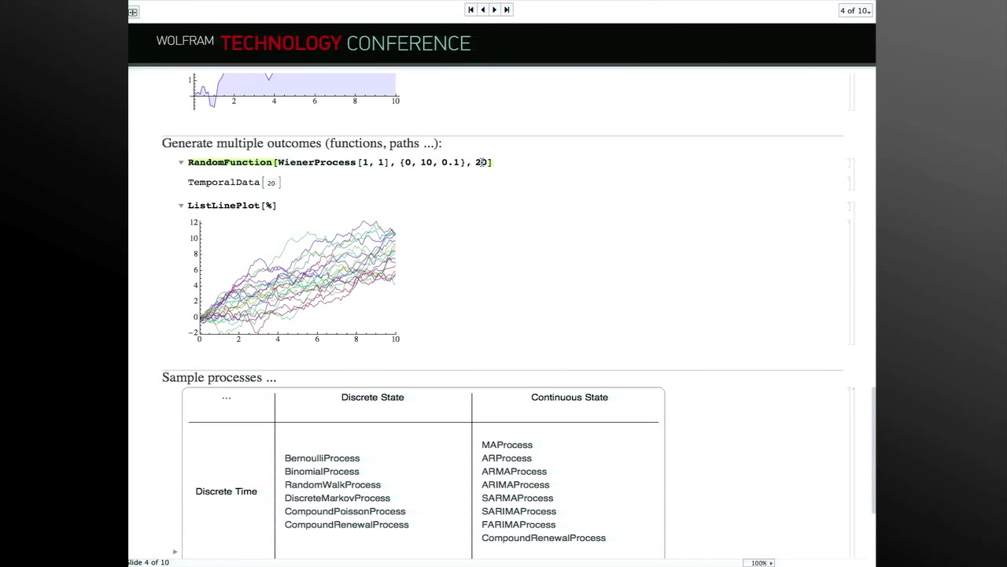
key("shift+Return")
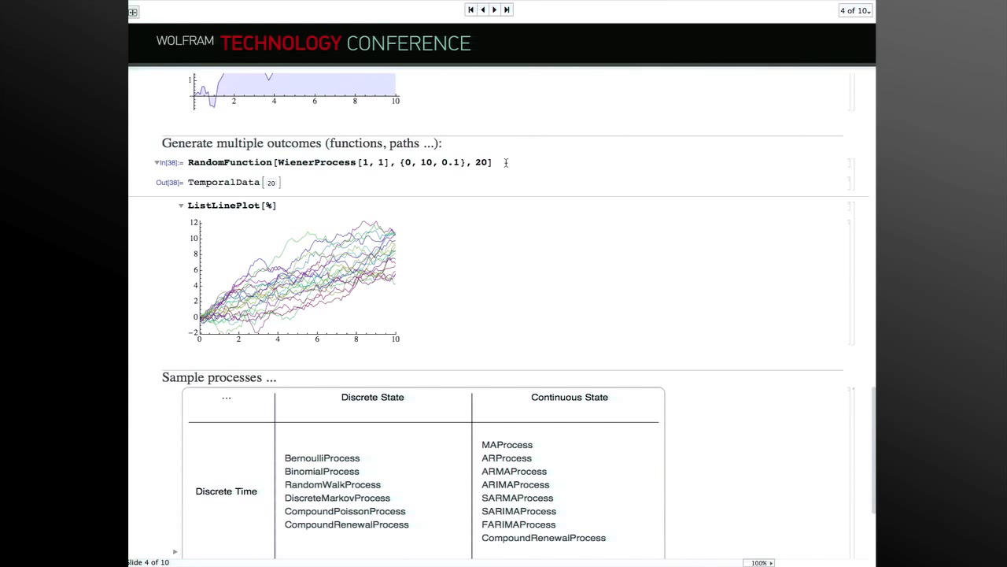
left_click(373, 208)
key("shift+Return")
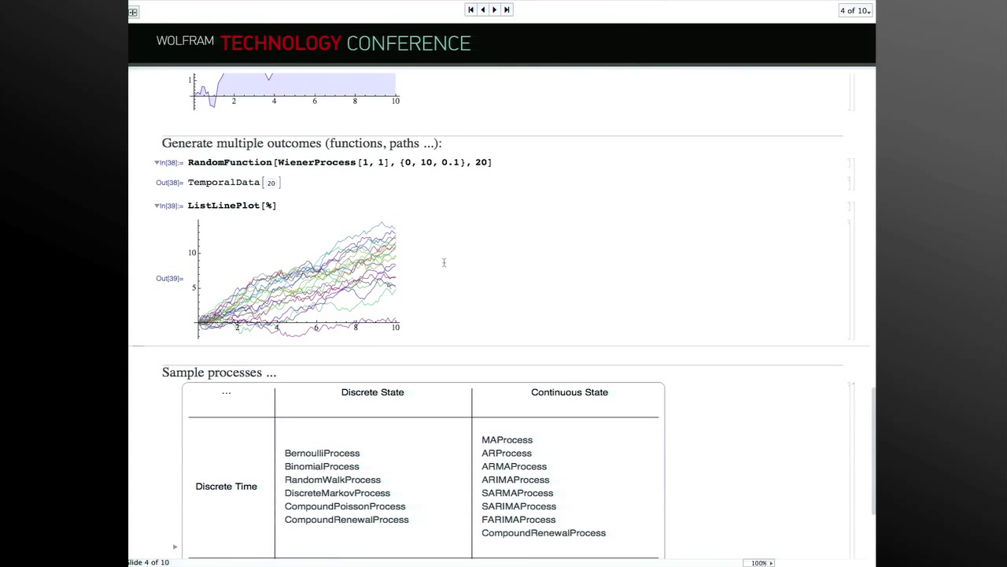
scroll(716, 281, "down", 5)
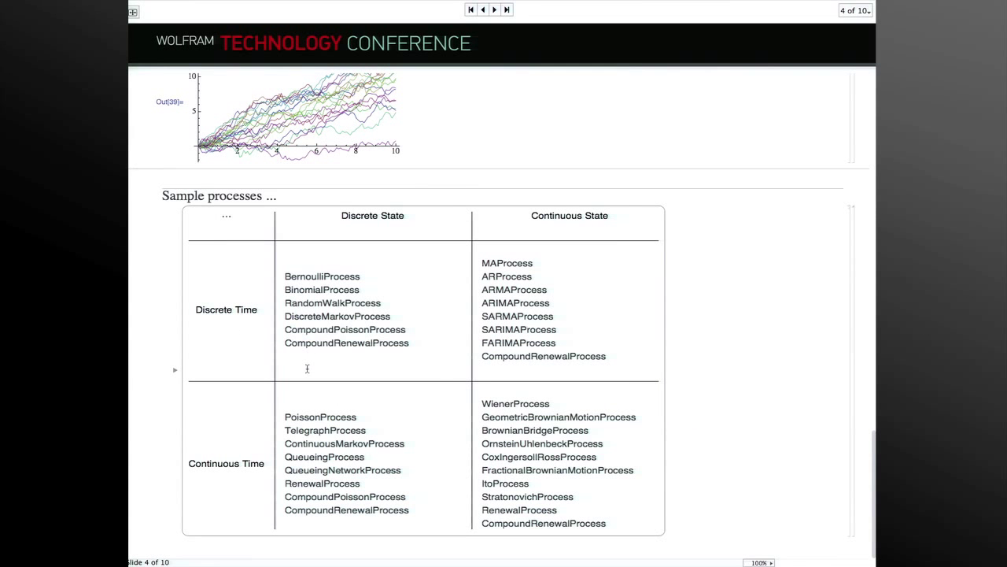
- Collapse slide 4's Examples section and advance to slide 5
double_click(304, 316)
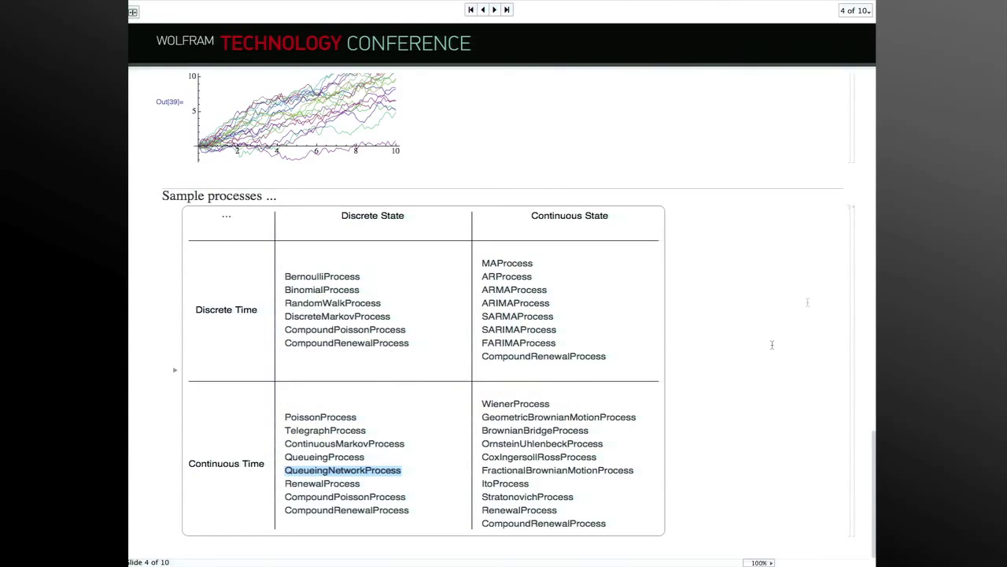
scroll(820, 360, "up", 20)
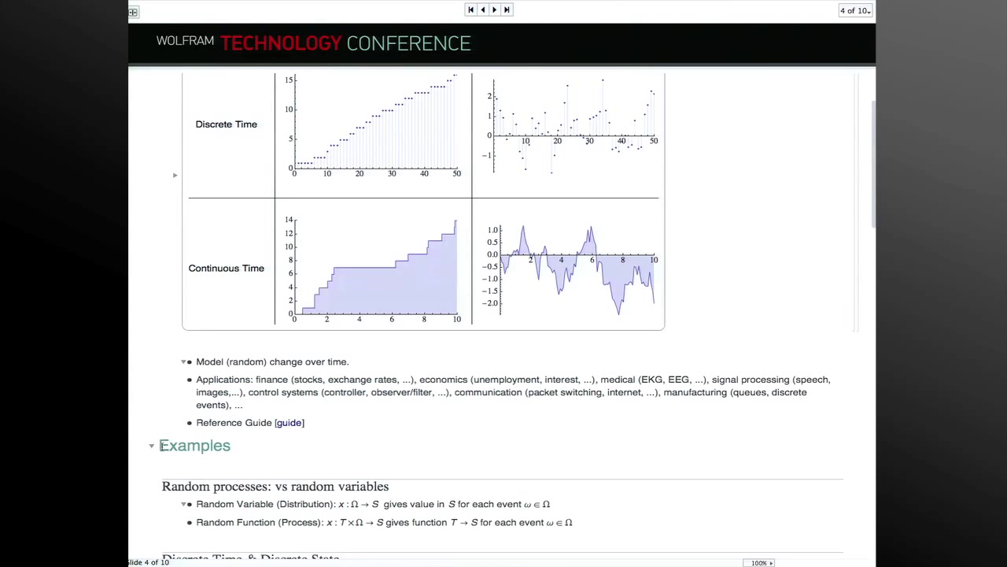
left_click(152, 446)
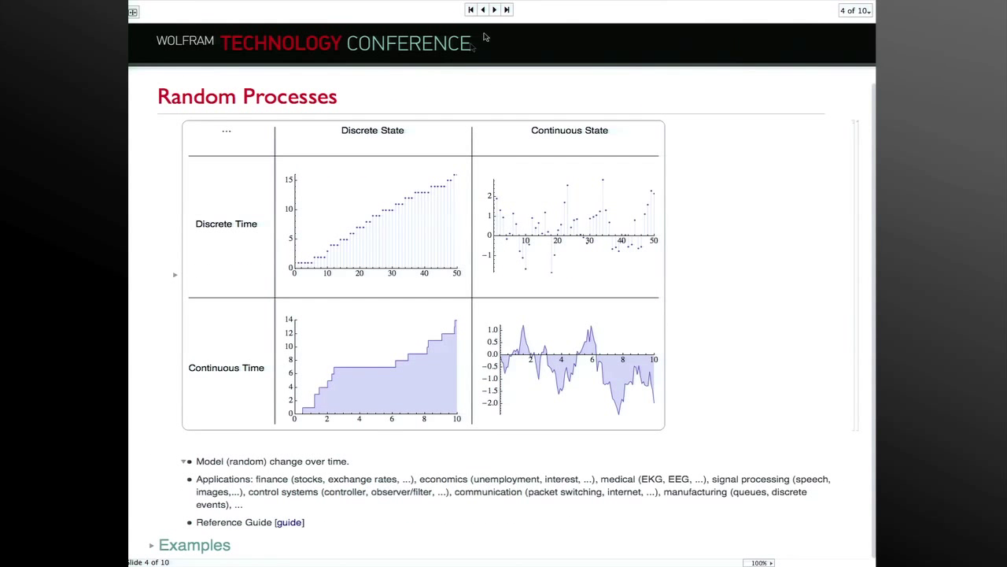
left_click(495, 11)
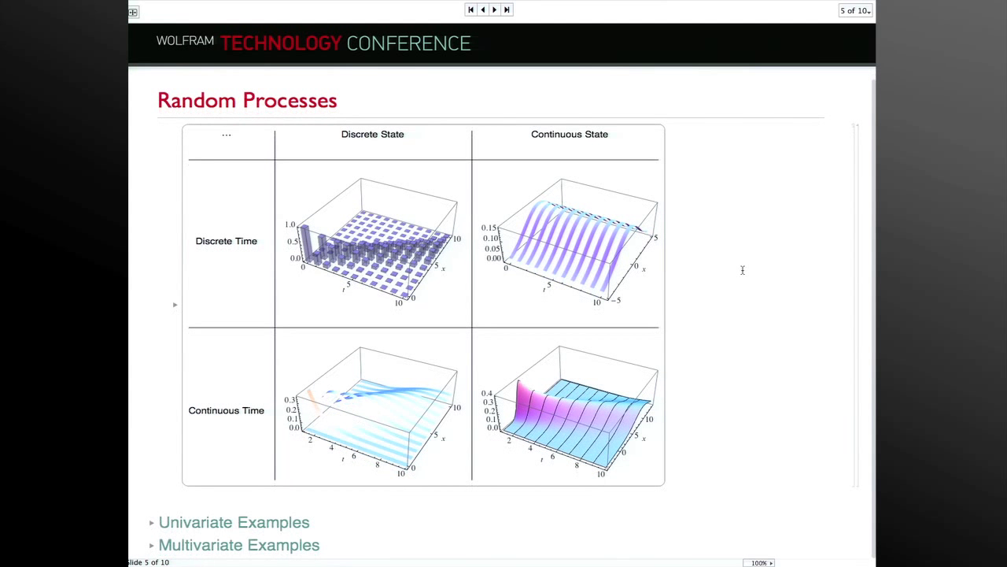
- Expand Univariate Examples and highlight x[ω], x[t1, ω] and t1 in the definitions
left_click(152, 523)
scroll(236, 503, "down", 10)
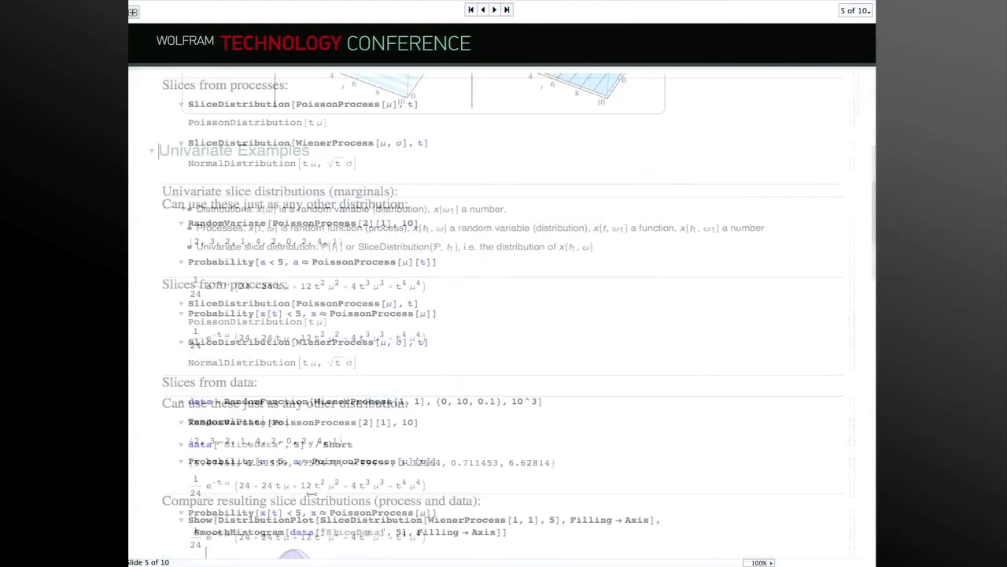
scroll(312, 495, "up", 10)
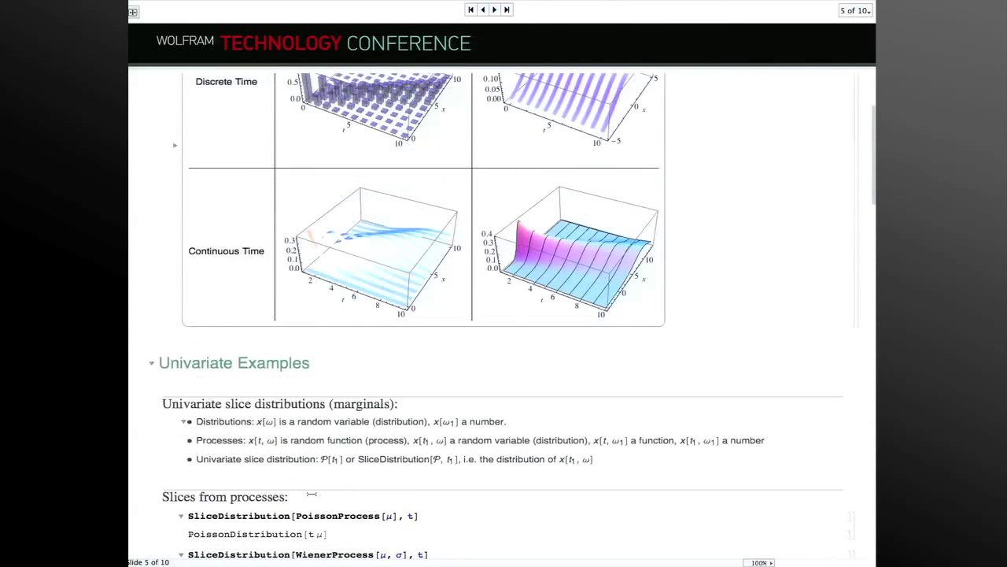
double_click(259, 422)
left_click(268, 423)
double_click(419, 442)
left_click(427, 442)
double_click(426, 442)
left_click(419, 440)
- Highlight t1 in the slice notation and PoissonProcess[μ] in the SliceDistribution input
scroll(419, 440, "down", 4)
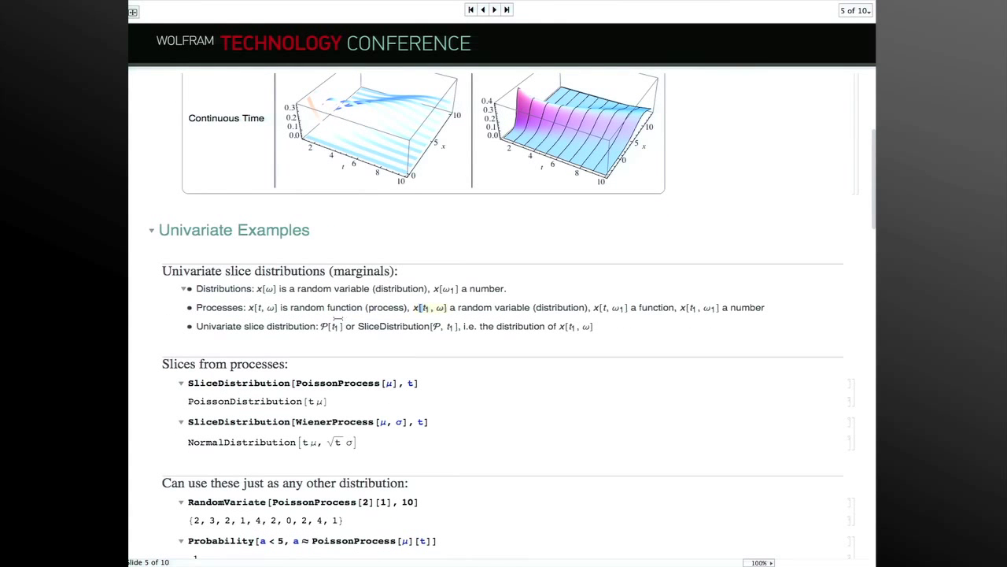
double_click(334, 325)
scroll(366, 357, "down", 1)
left_click(337, 356)
triple_click(337, 357)
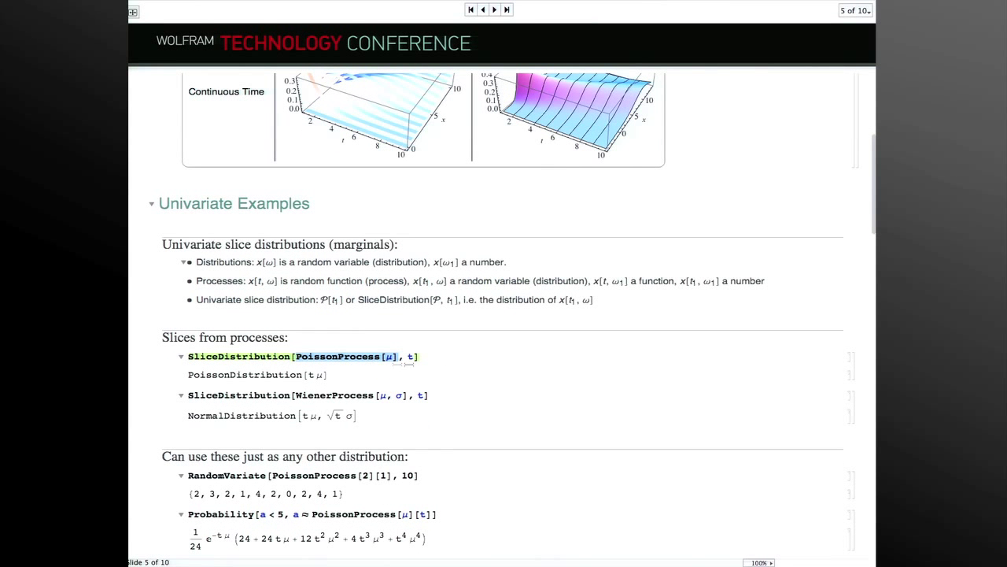
- Re-evaluate SliceDistribution[PoissonProcess[μ], t], giving PoissonDistribution[t μ]
triple_click(410, 357)
key("shift+Return")
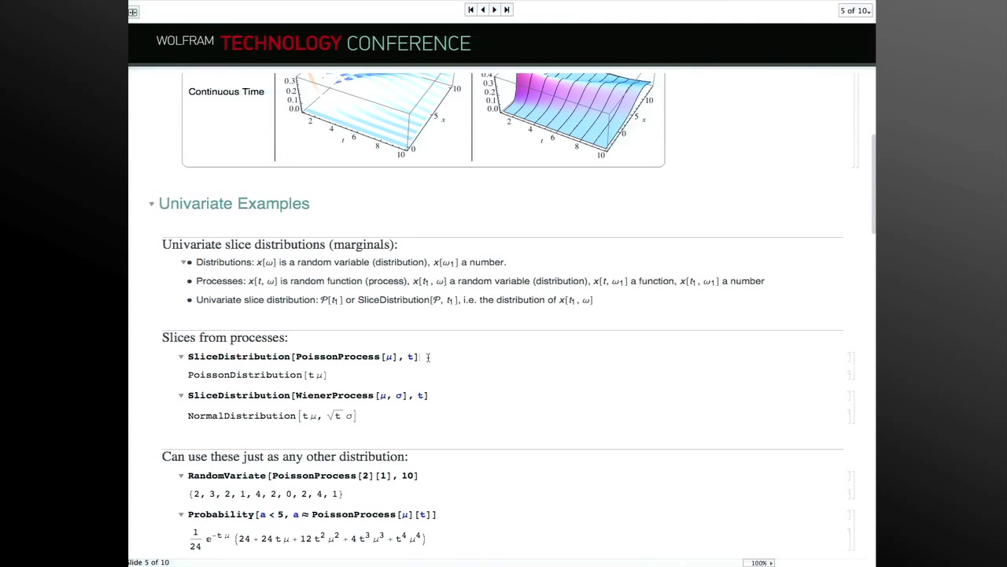
triple_click(260, 374)
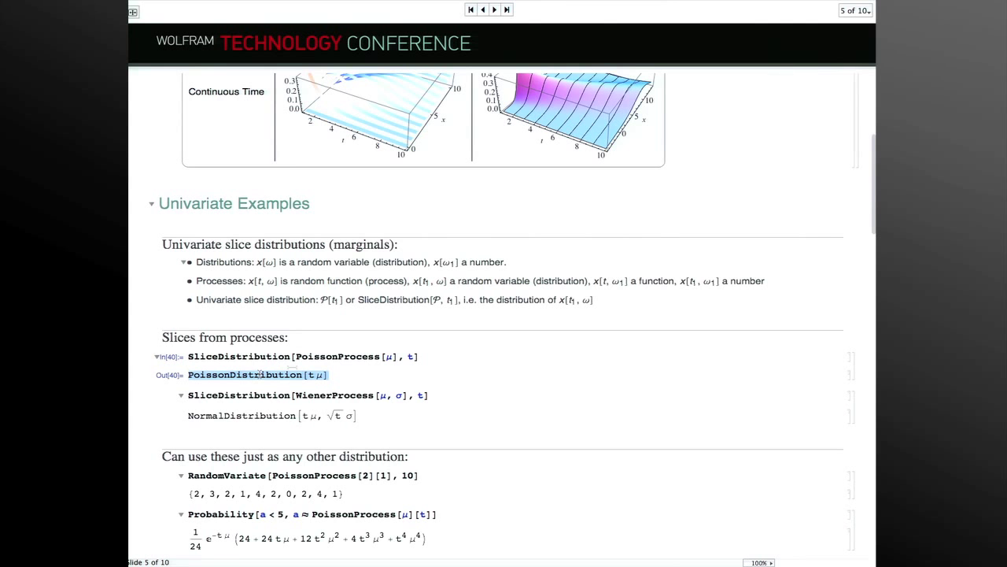
- Re-evaluate SliceDistribution[WienerProcess[μ, σ], t], giving NormalDistribution[t μ, √t σ]
scroll(412, 398, "down", 3)
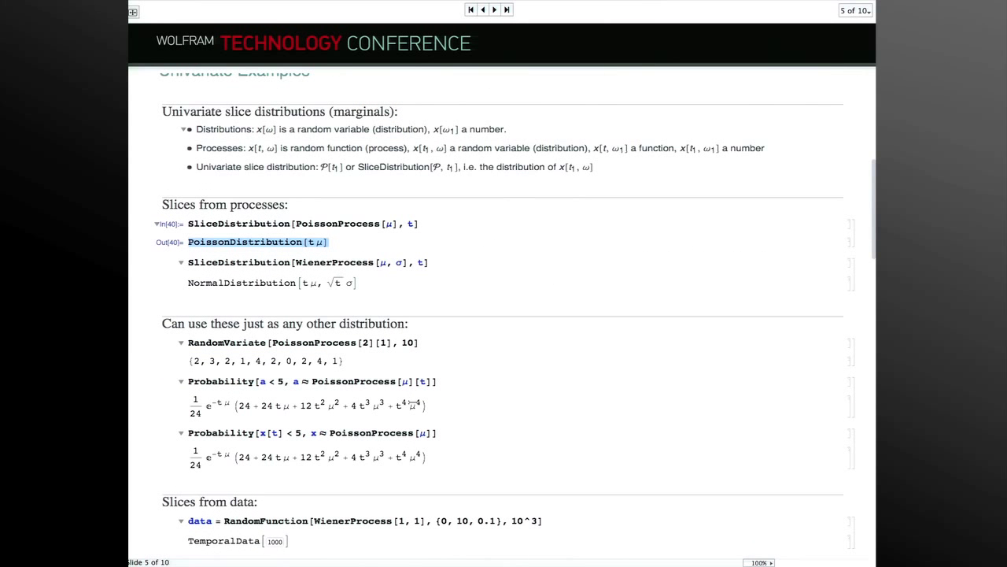
left_click(454, 260)
key("shift+Return")
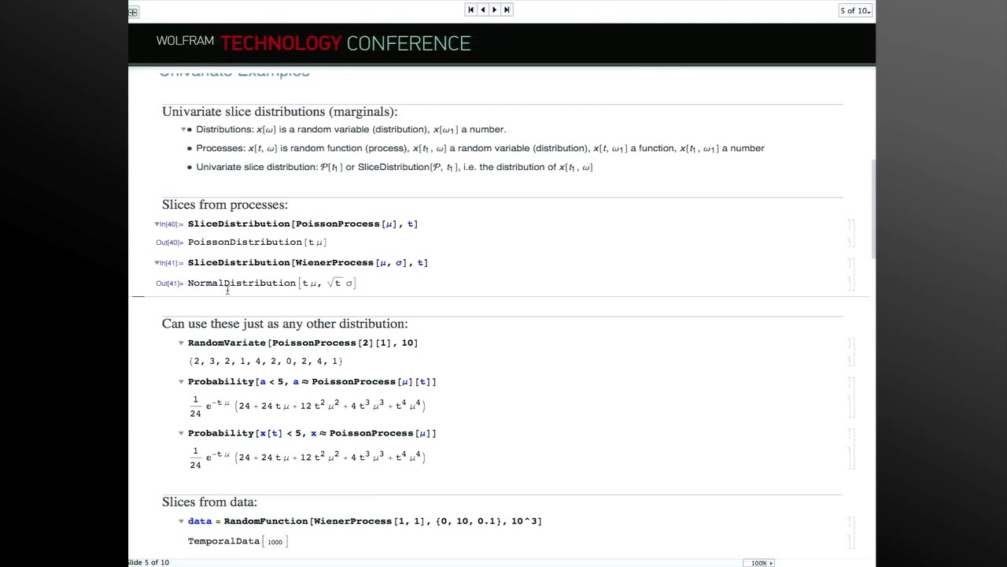
triple_click(232, 282)
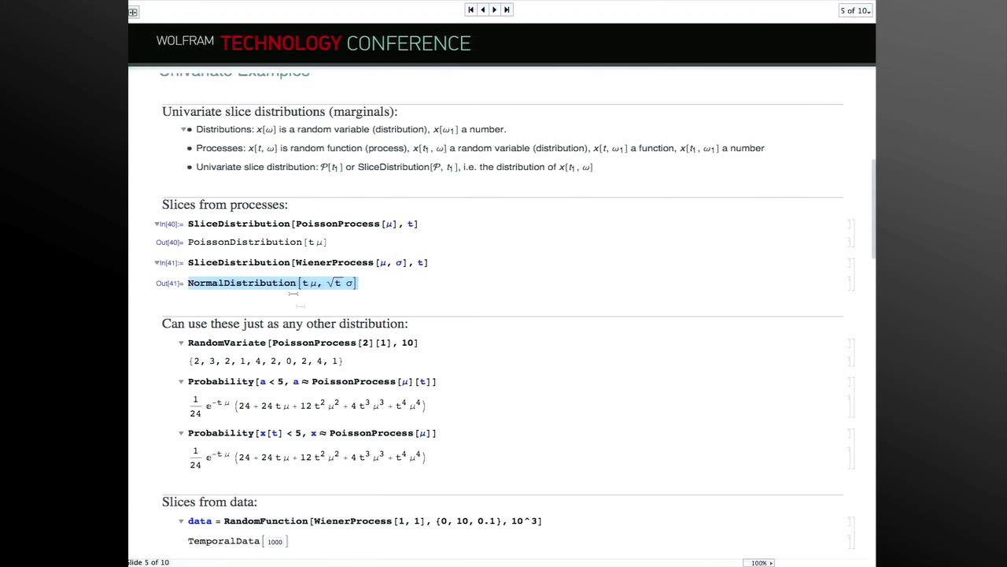
scroll(303, 319, "down", 3)
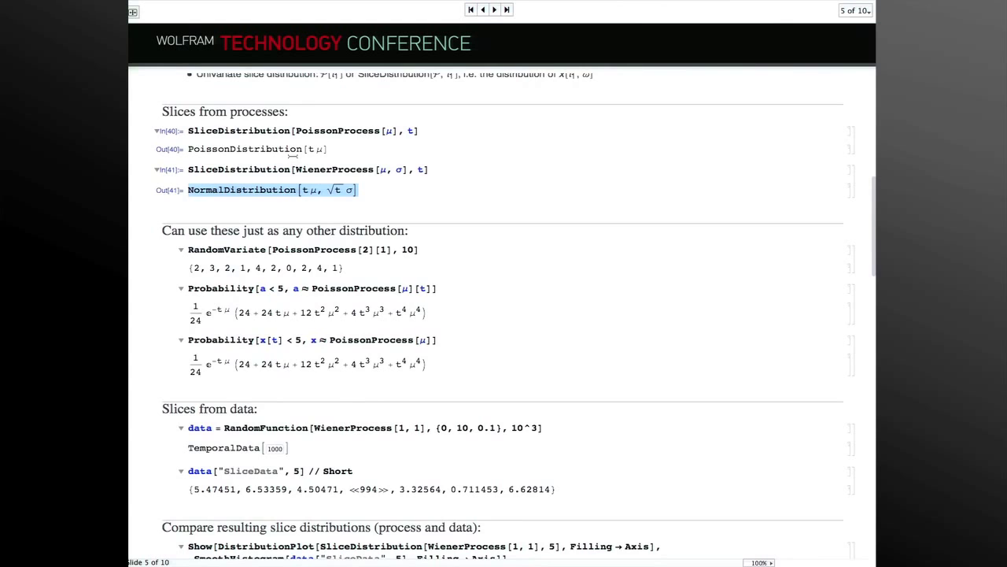
scroll(287, 106, "down", 5)
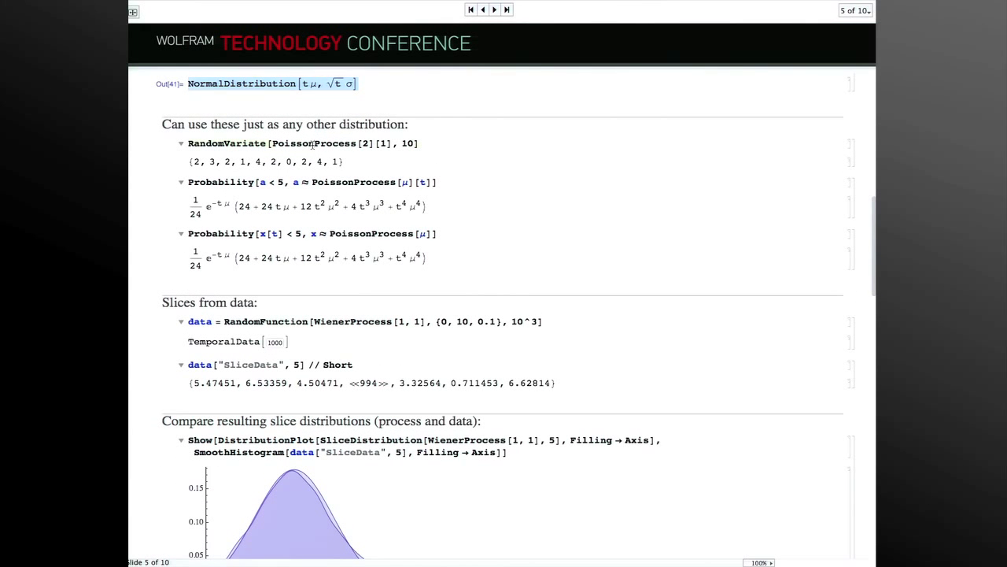
- Re-evaluate the RandomVariate of PoissonProcess[2][1] for fresh samples
triple_click(314, 145)
left_click(314, 145)
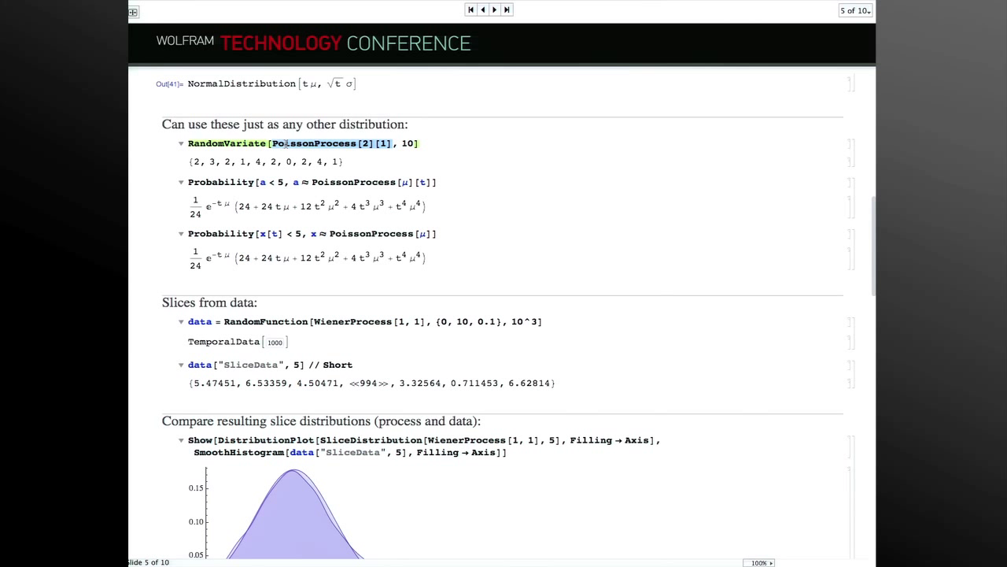
left_click(440, 142)
key("shift+Return")
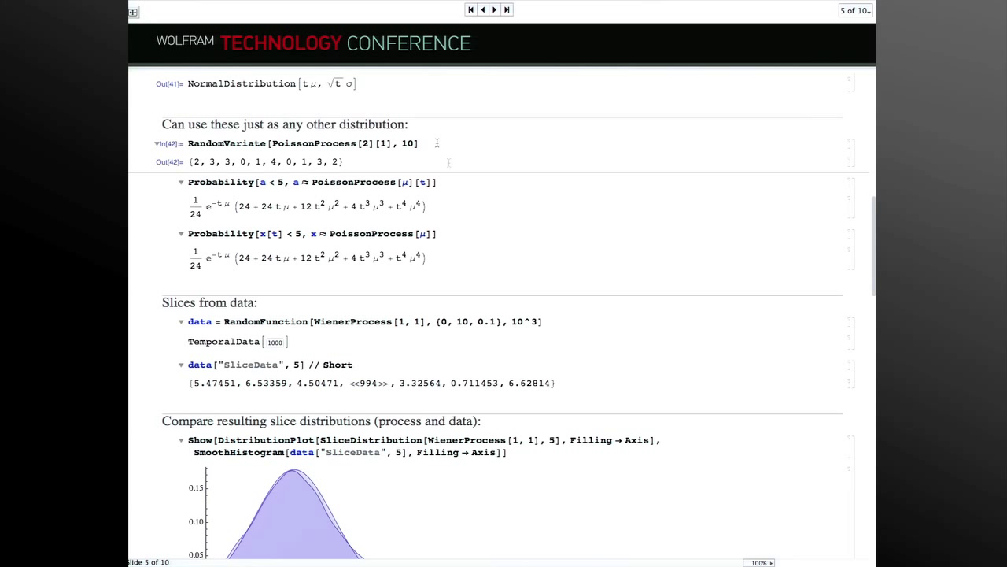
- Re-evaluate the first Probability input and highlight a and the −t μ exponent in its result
left_click(460, 183)
key("shift+Return")
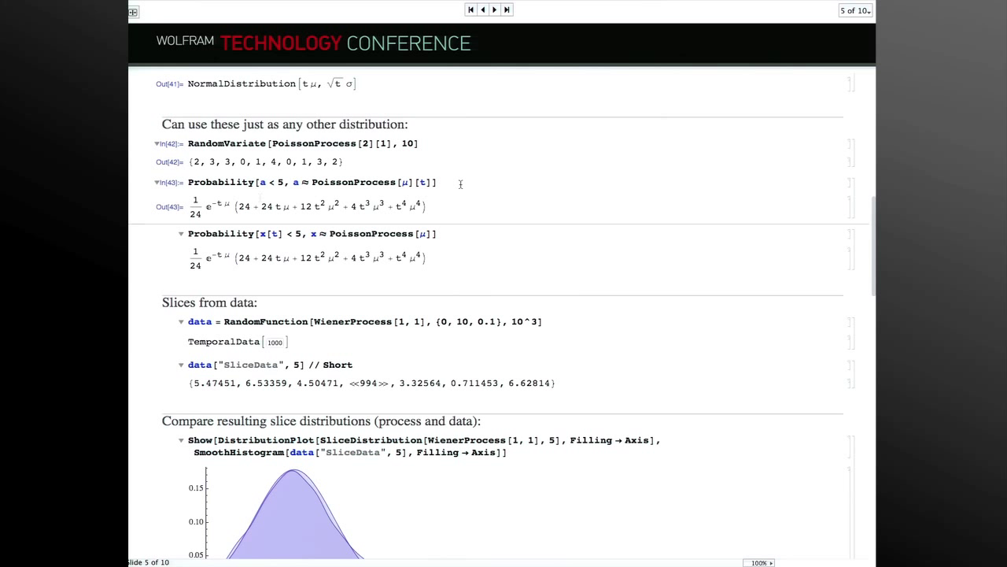
triple_click(335, 183)
left_click(334, 184)
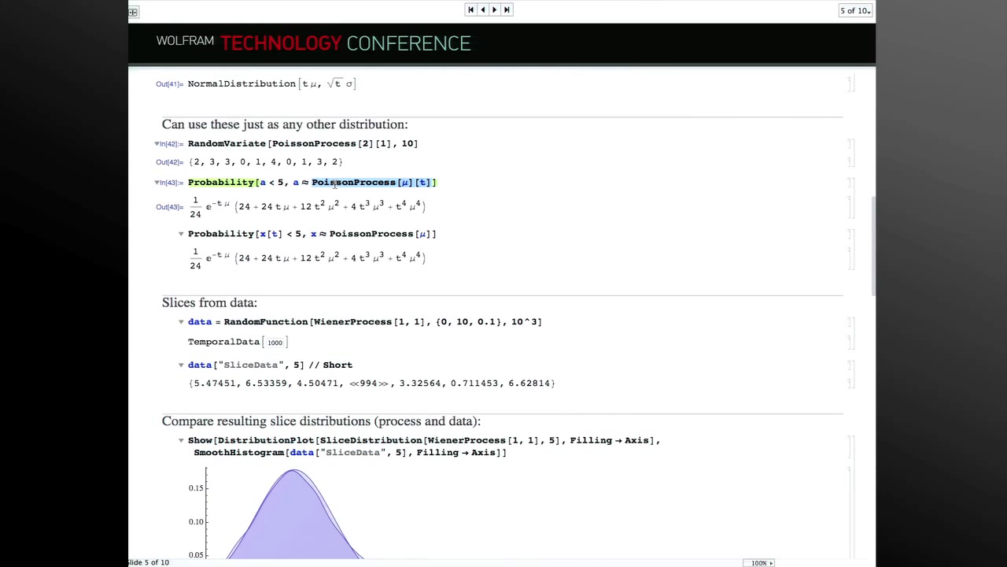
double_click(266, 182)
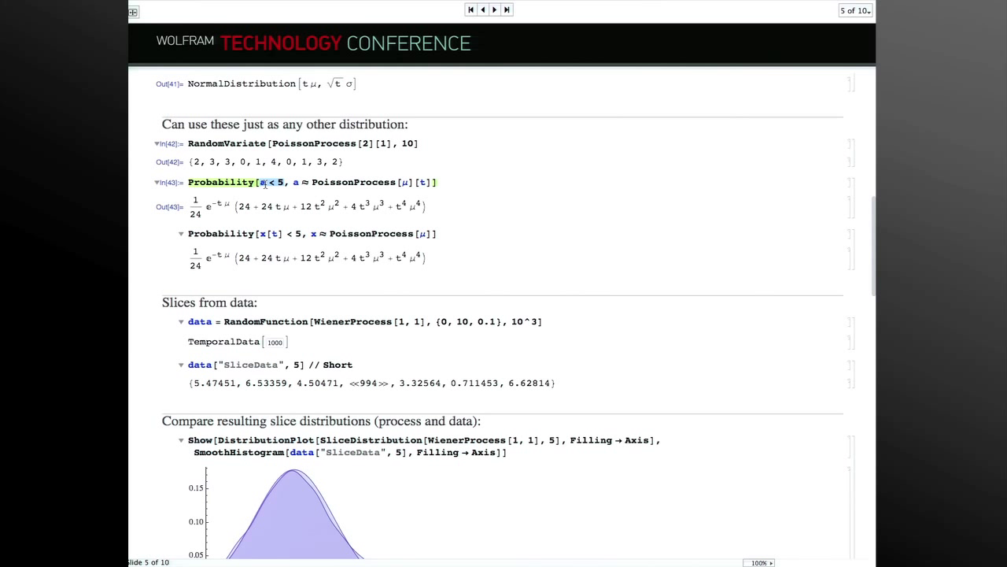
left_click_drag(211, 203, 231, 203)
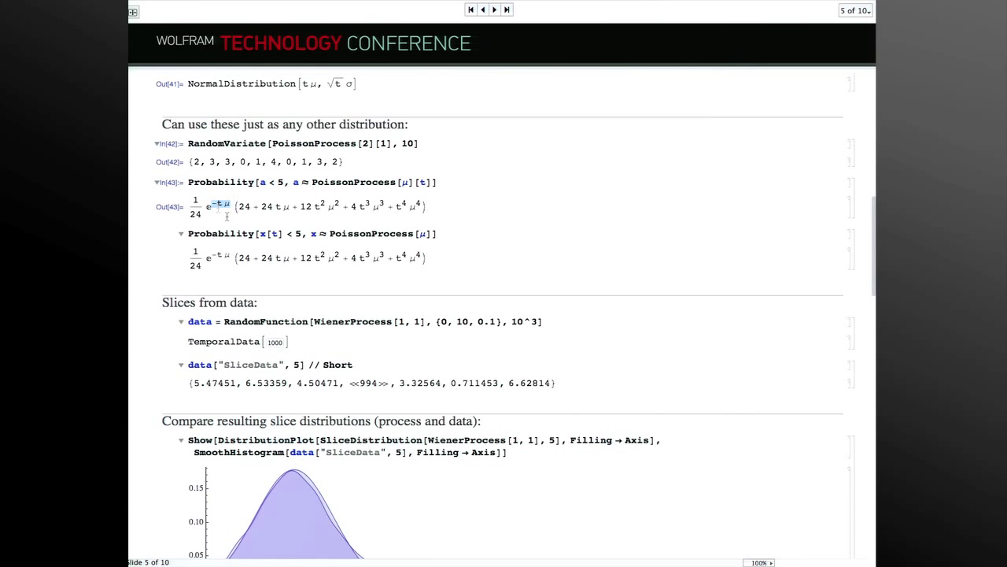
- Highlight x[t], PoissonProcess[μ] and the polynomial result of the second Probability input
triple_click(243, 233)
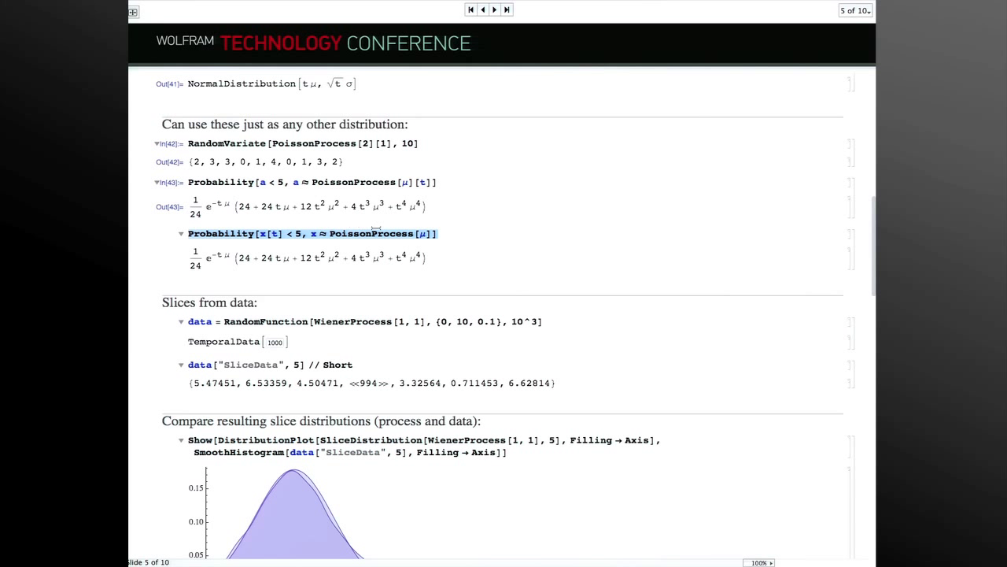
left_click(366, 235)
double_click(365, 234)
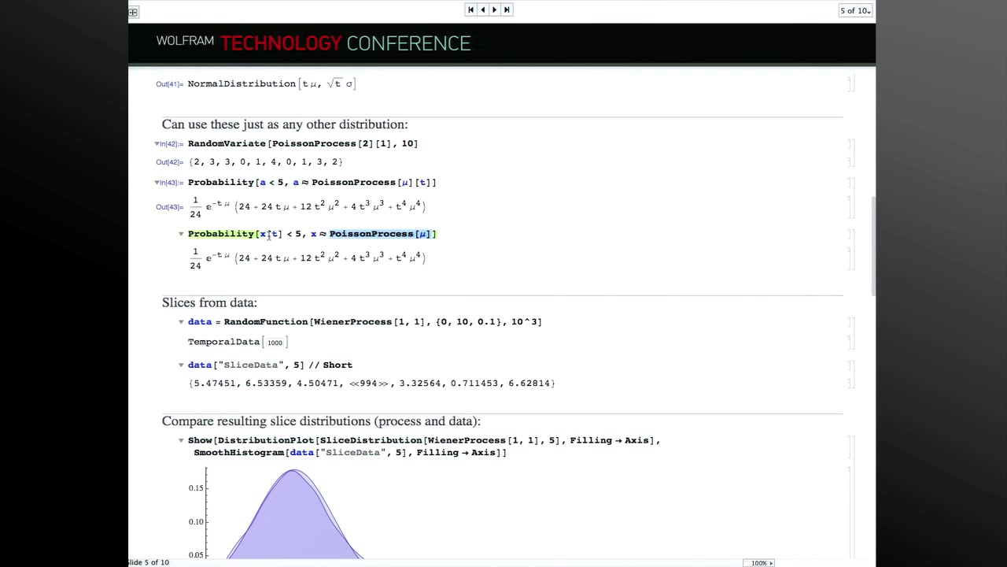
double_click(269, 233)
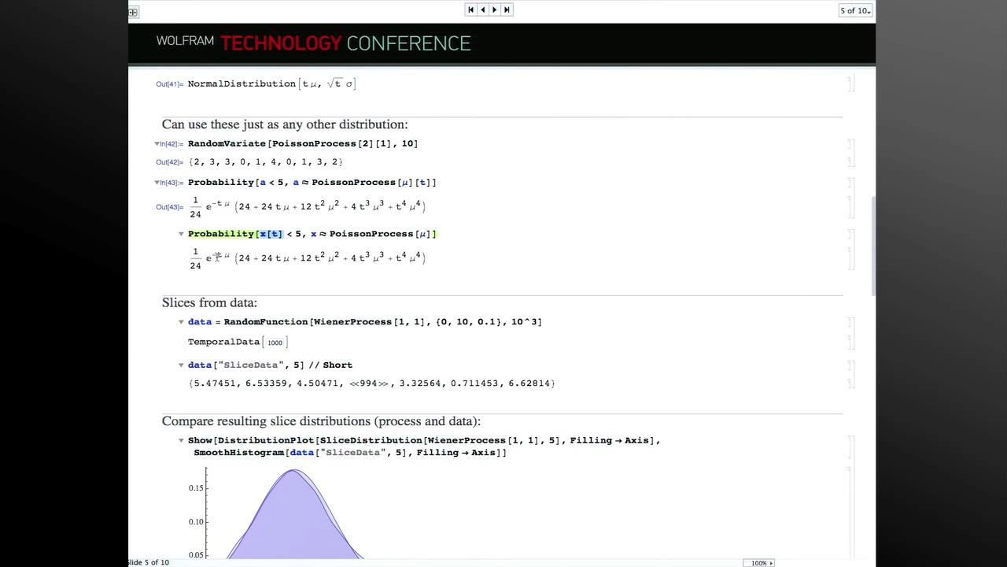
triple_click(302, 262)
left_click(303, 264)
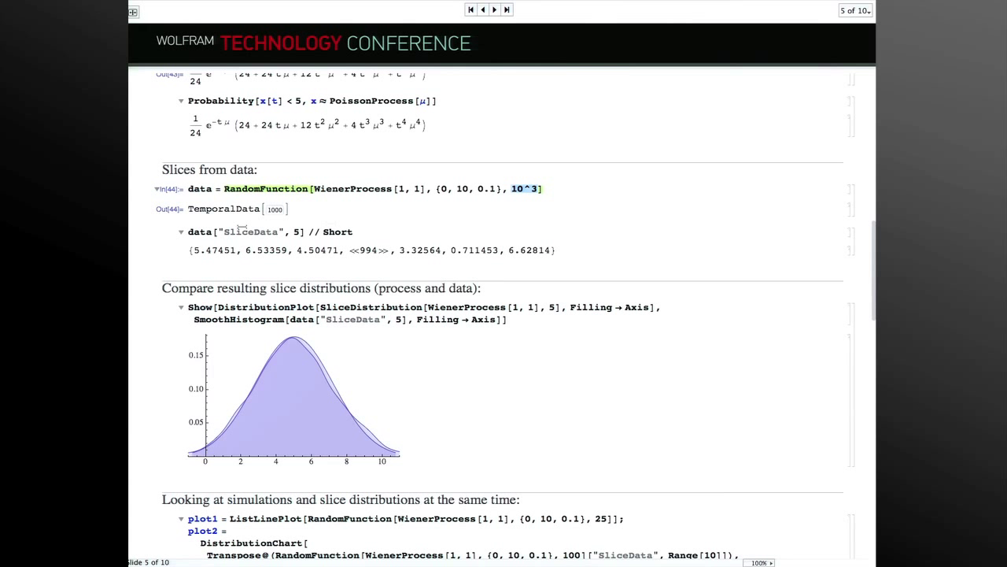
- Re-evaluate data["SliceData", 5] // Short for a fresh list of 1000 values
double_click(214, 210)
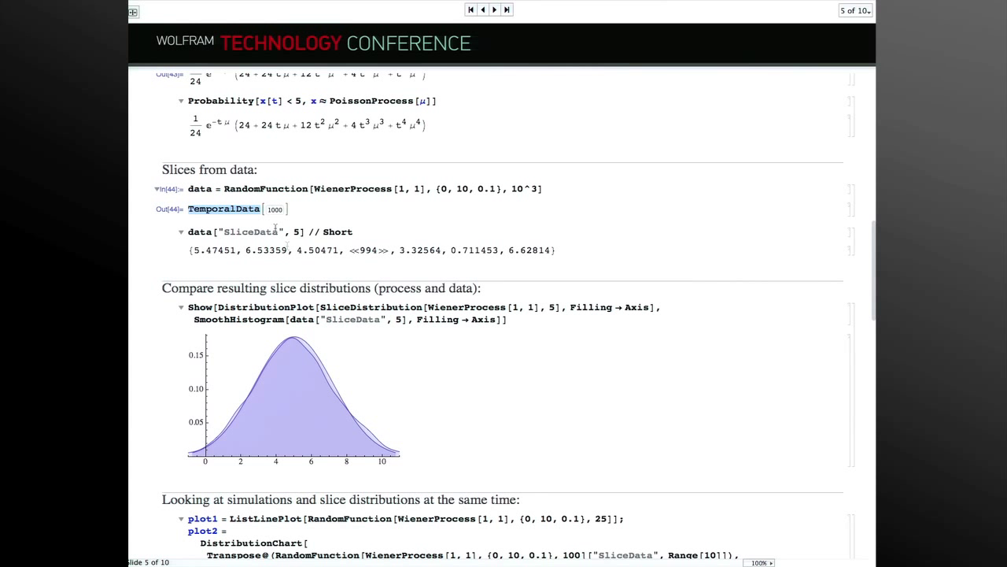
triple_click(228, 231)
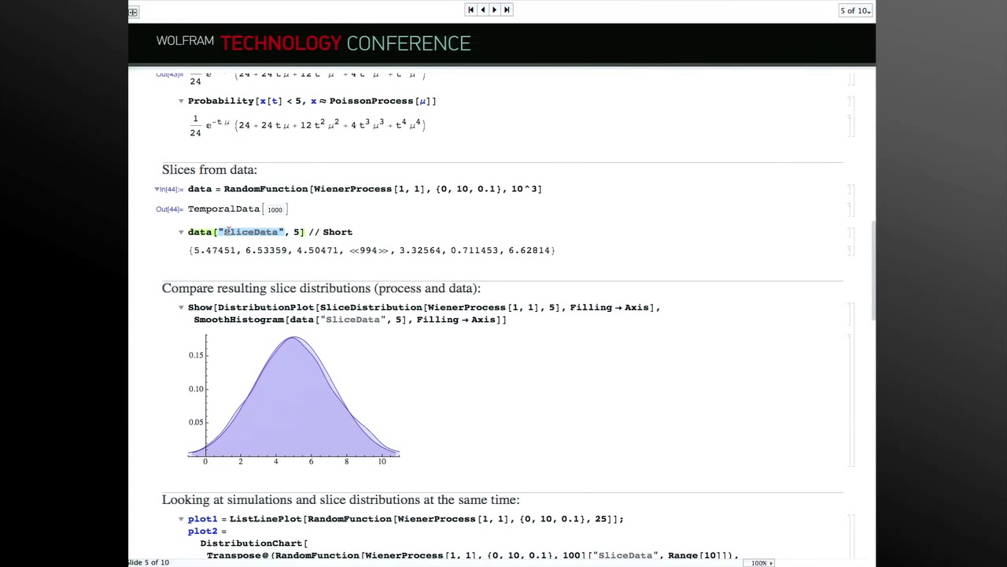
key("shift+Return")
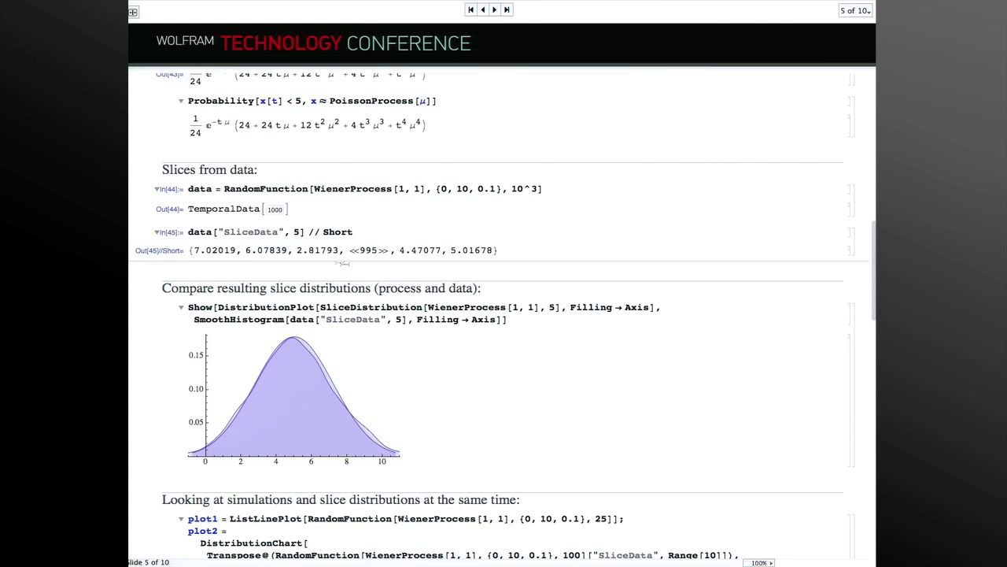
double_click(367, 250)
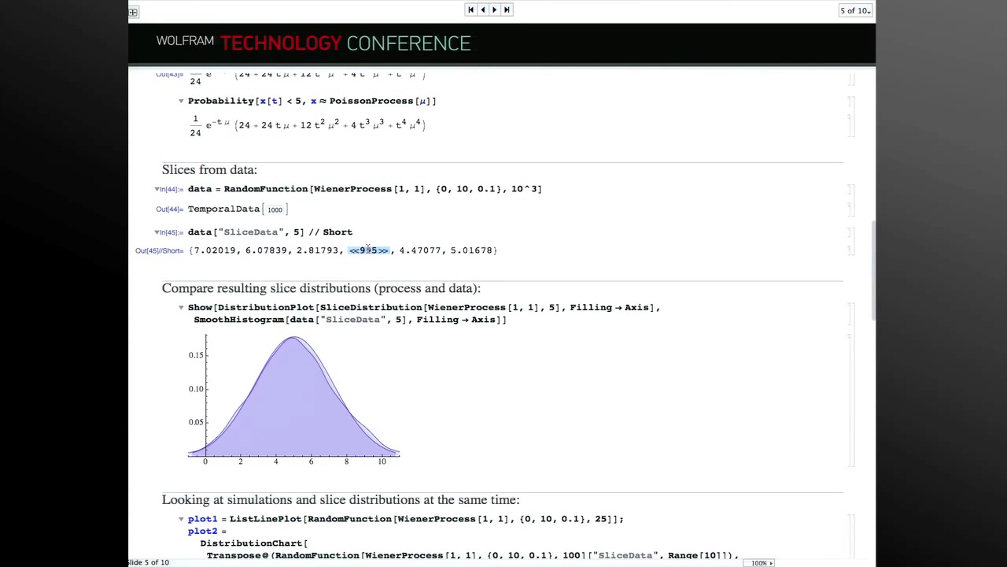
left_click(416, 270)
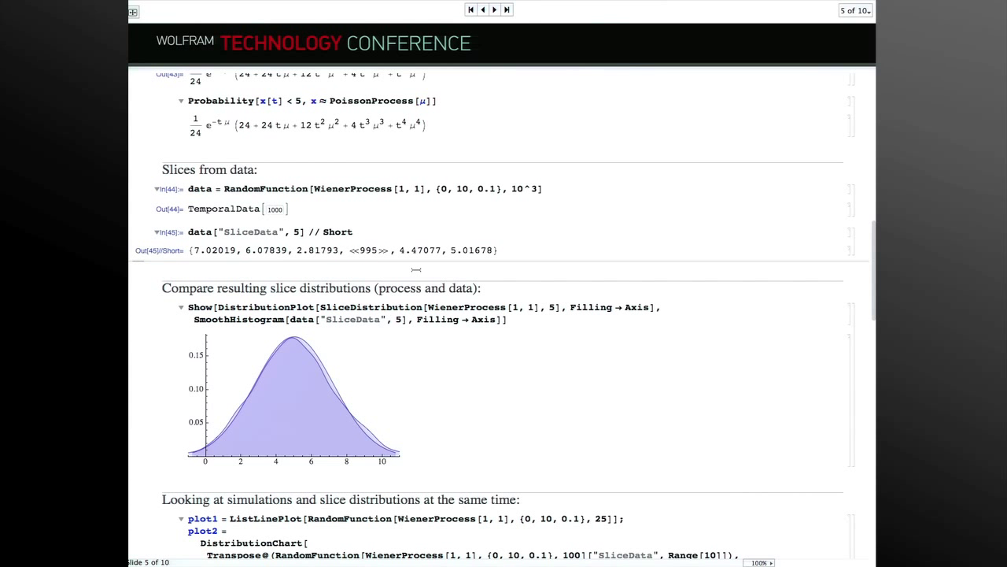
- Plot the time-5 slice data as a histogram with Histogram[%]
type("Histo")
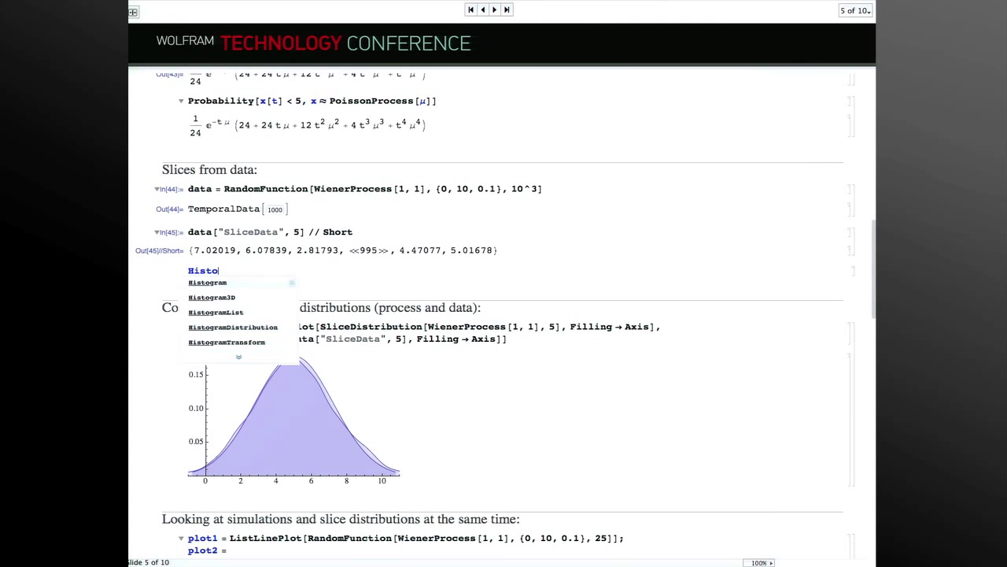
type("gram[%]")
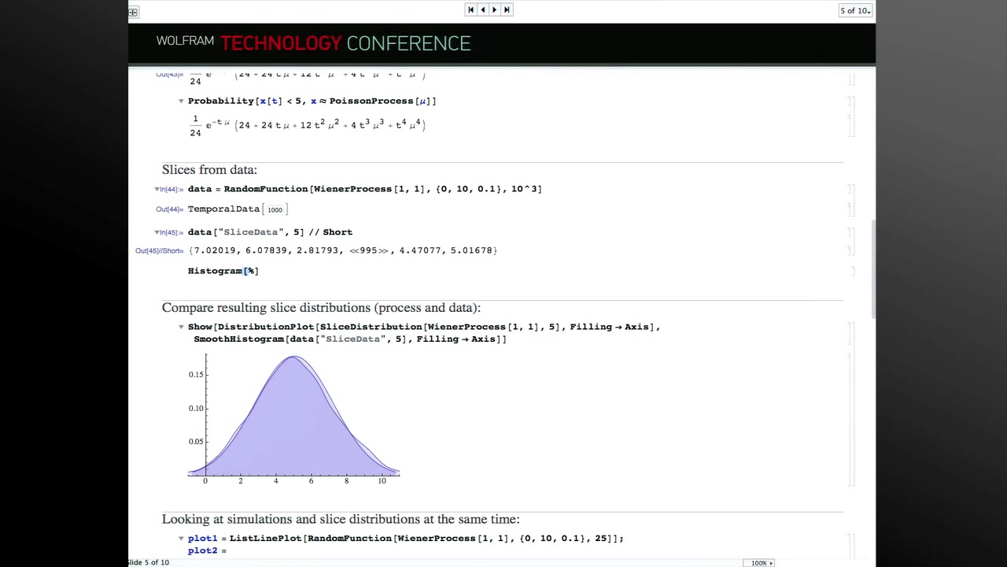
key("shift+Return")
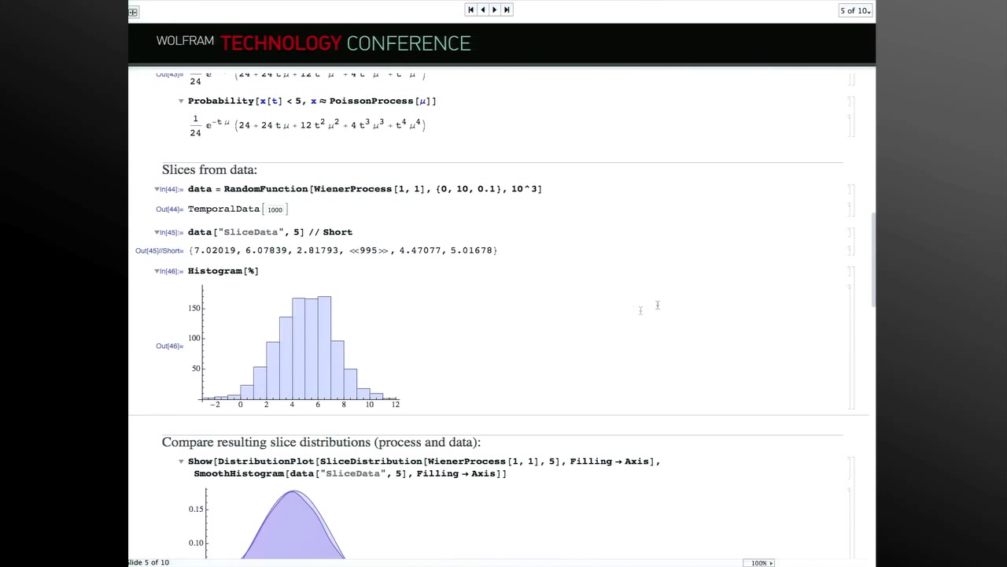
- Delete the Histogram[%] cell from the notebook
left_click(854, 290)
key("Delete")
scroll(856, 290, "down", 3)
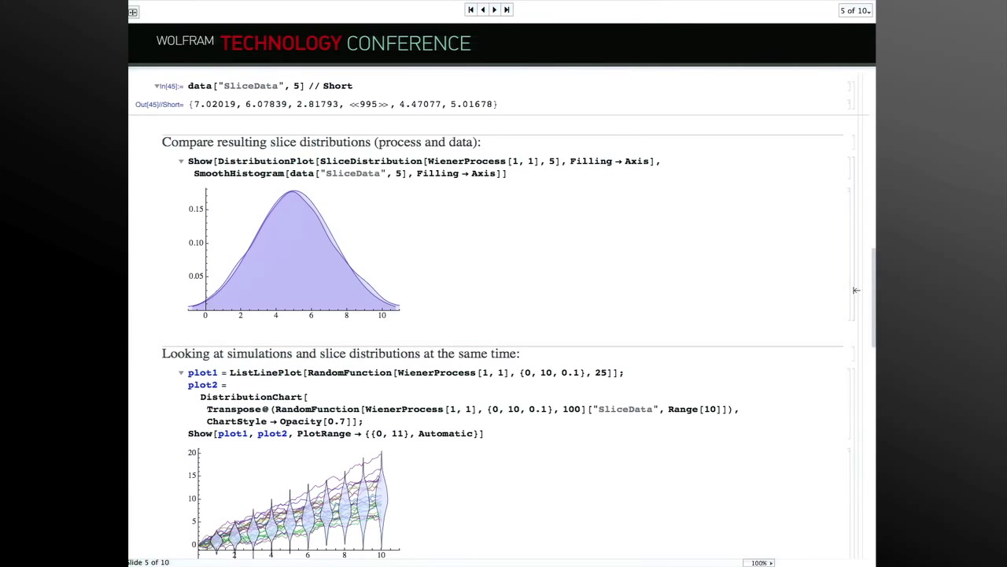
- Re-evaluate the Show[DistributionPlot, SmoothHistogram] comparison plot with the new slice data
triple_click(387, 161)
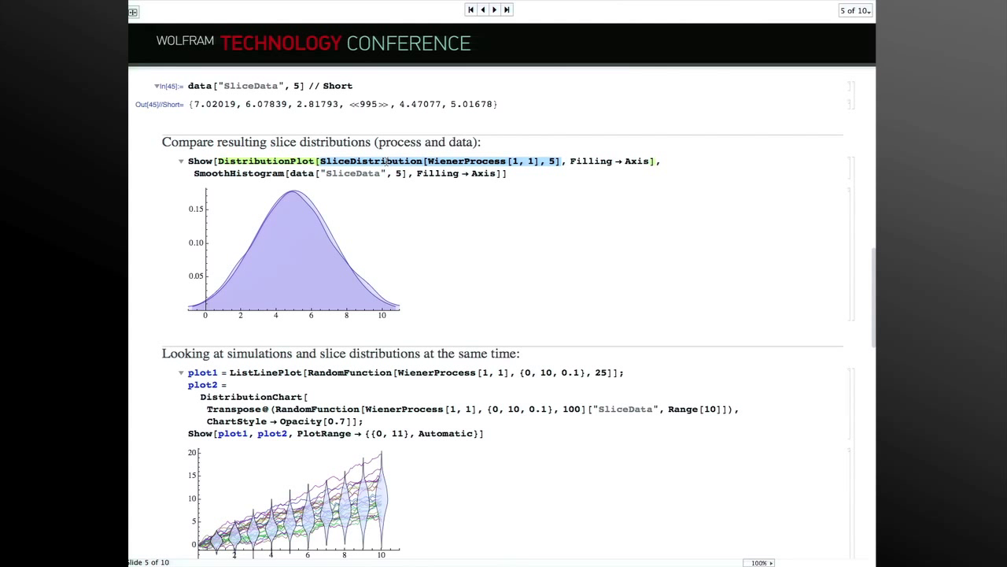
triple_click(296, 172)
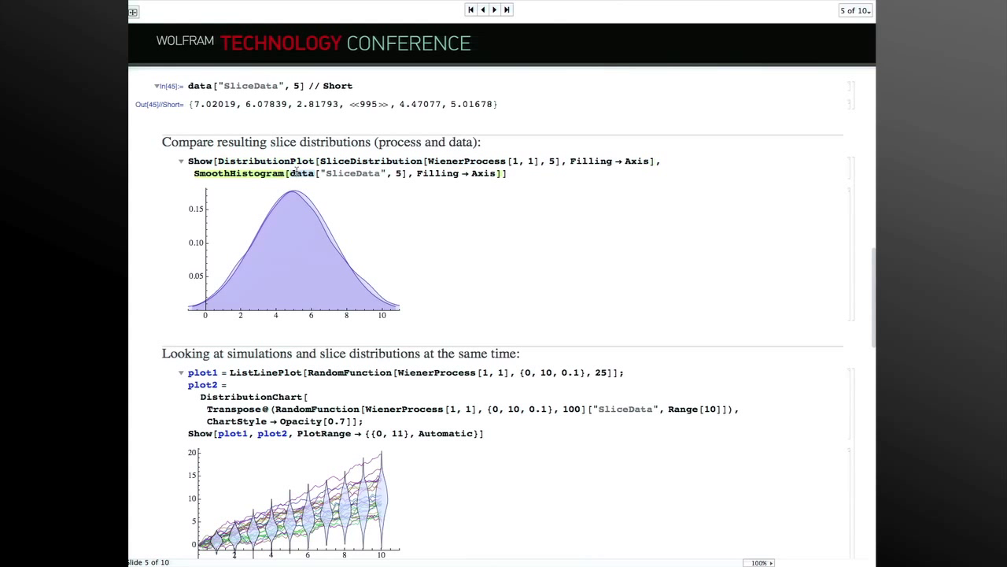
left_click(543, 172)
key("shift+Return")
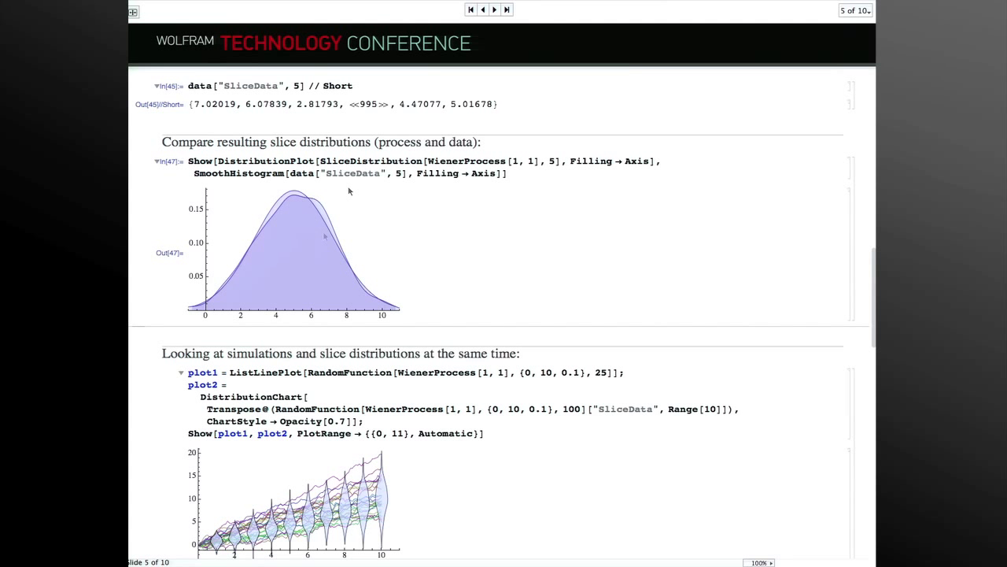